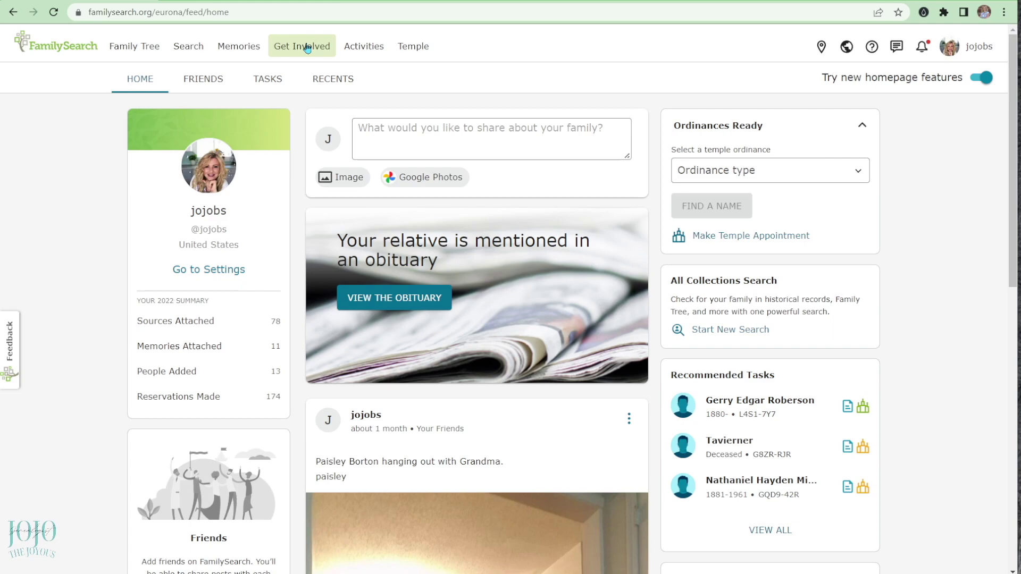
- Go to the My Indexing page through Get Involved and open Indexing Help
click(308, 47)
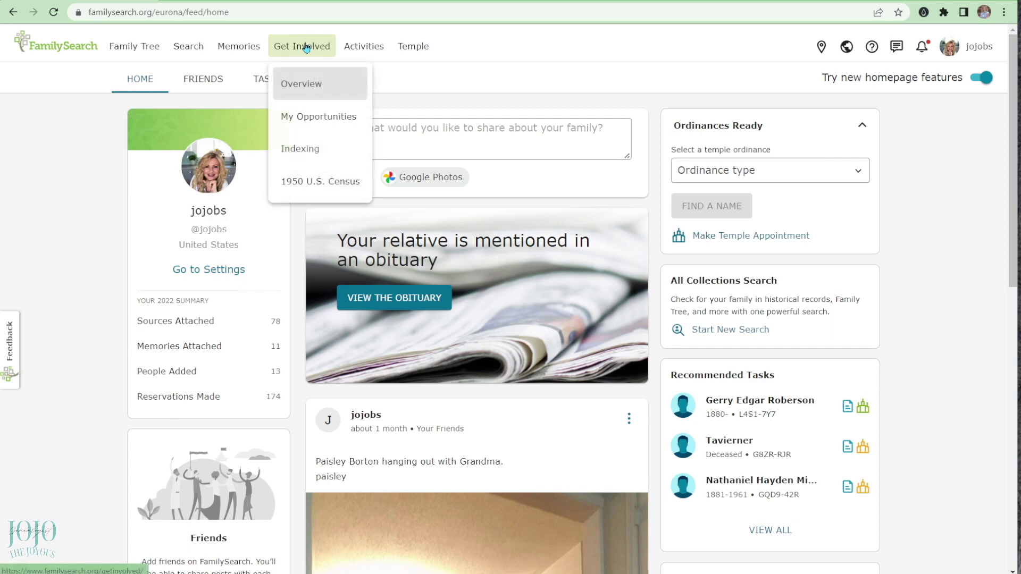
click(313, 147)
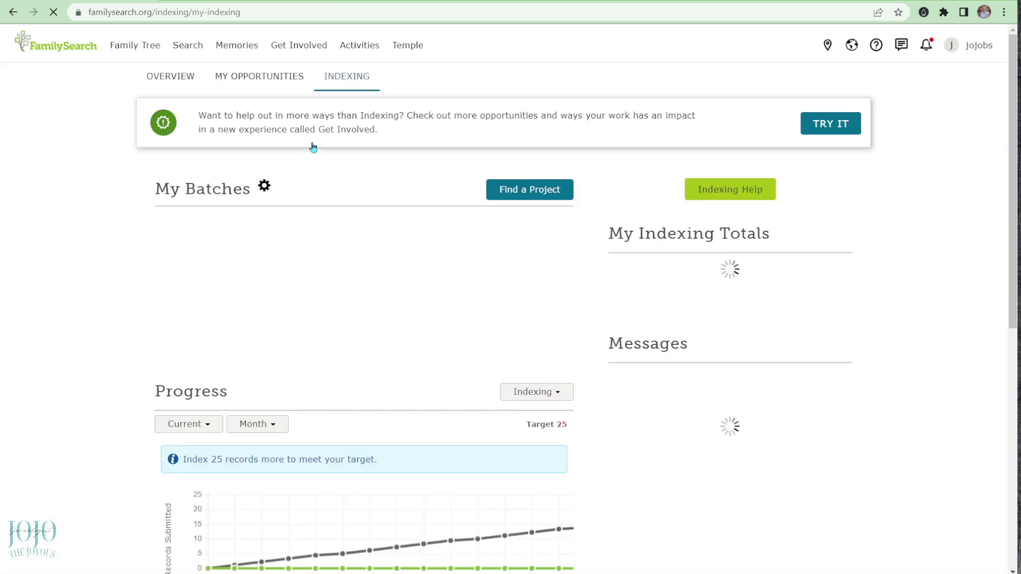
click(713, 193)
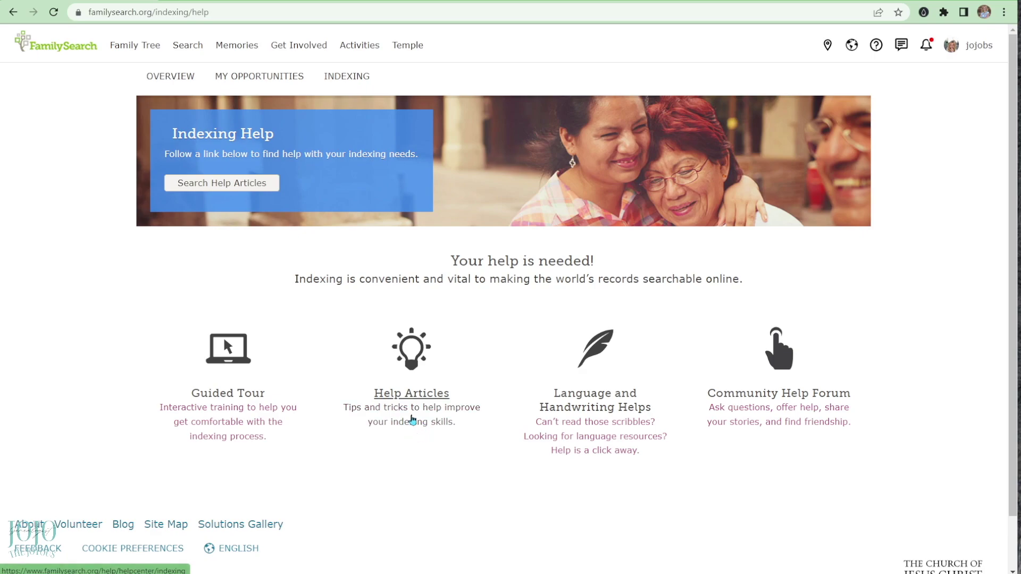
- Open Language and Handwriting Helps and scroll through the alphabet table
click(600, 414)
scroll(615, 413, down, 10)
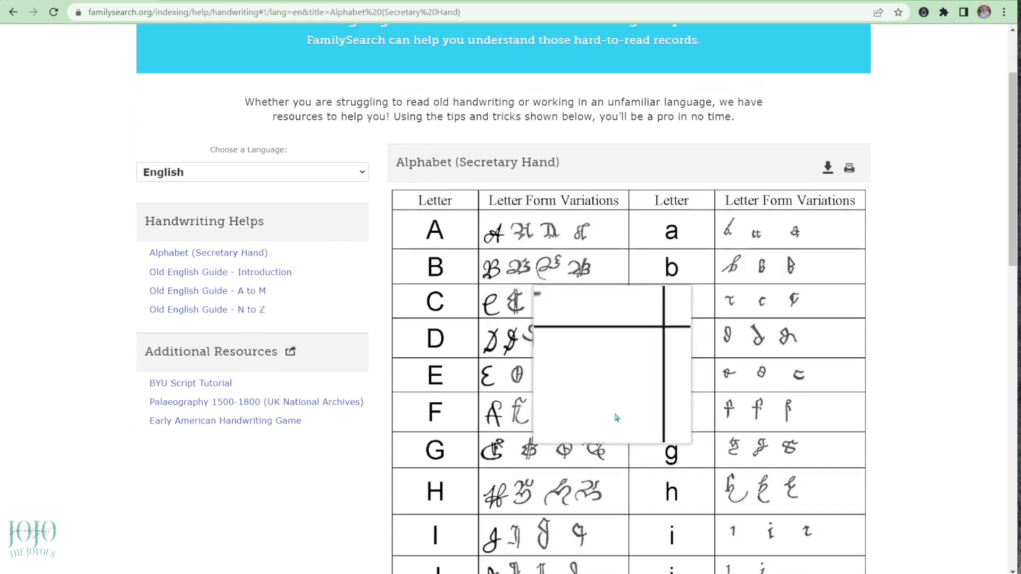
scroll(621, 419, down, 2)
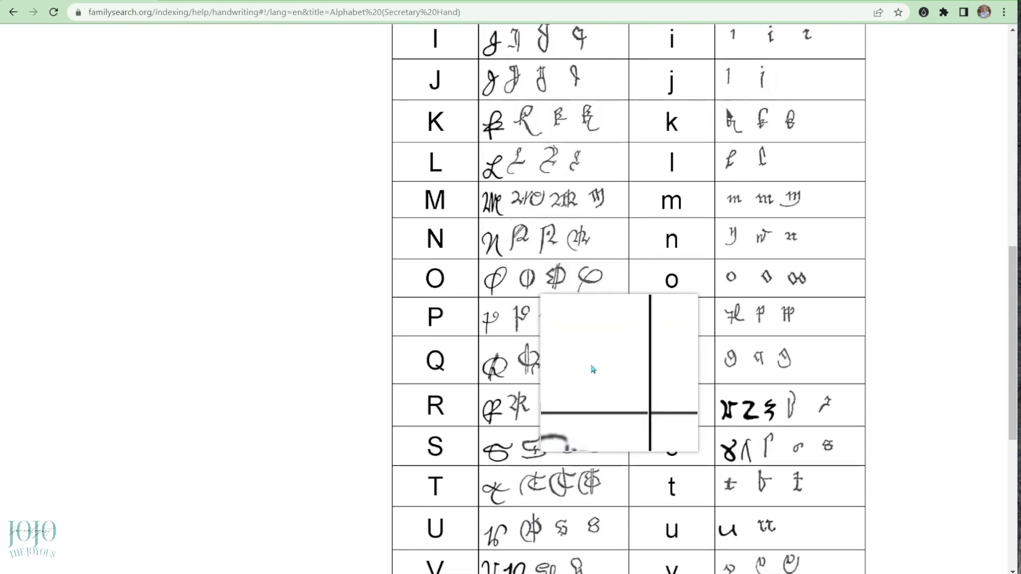
- Return to the My Indexing page showing batches checked out and records indexed
click(11, 13)
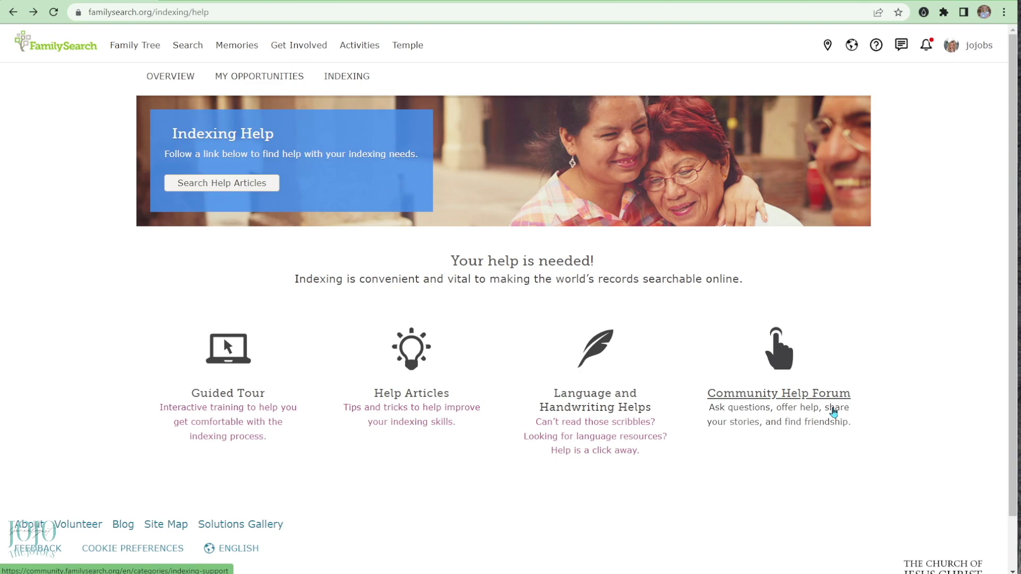
click(311, 49)
click(308, 126)
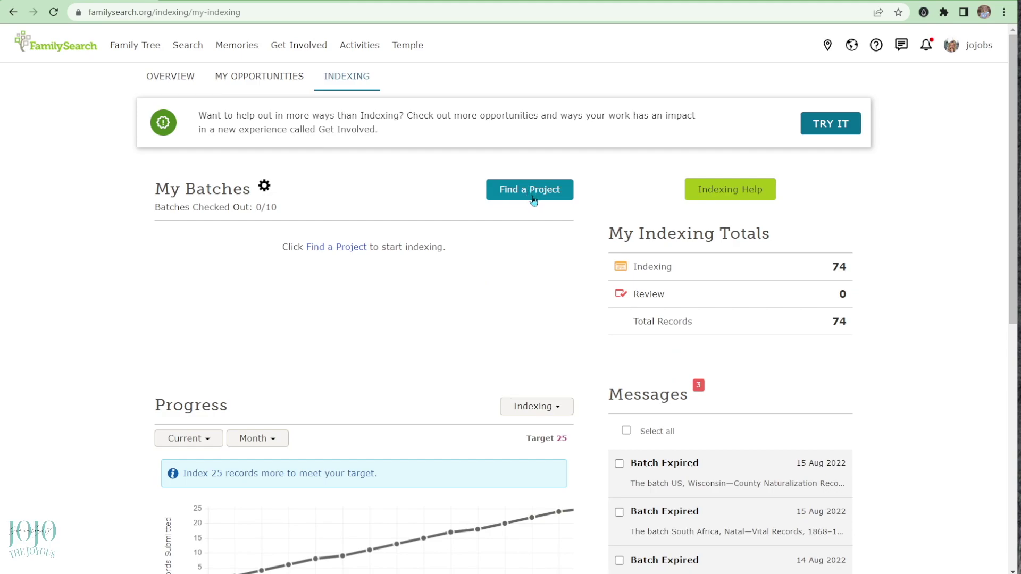
- Open Find a Project and set the Difficulty Level filter to Beginning only
click(513, 197)
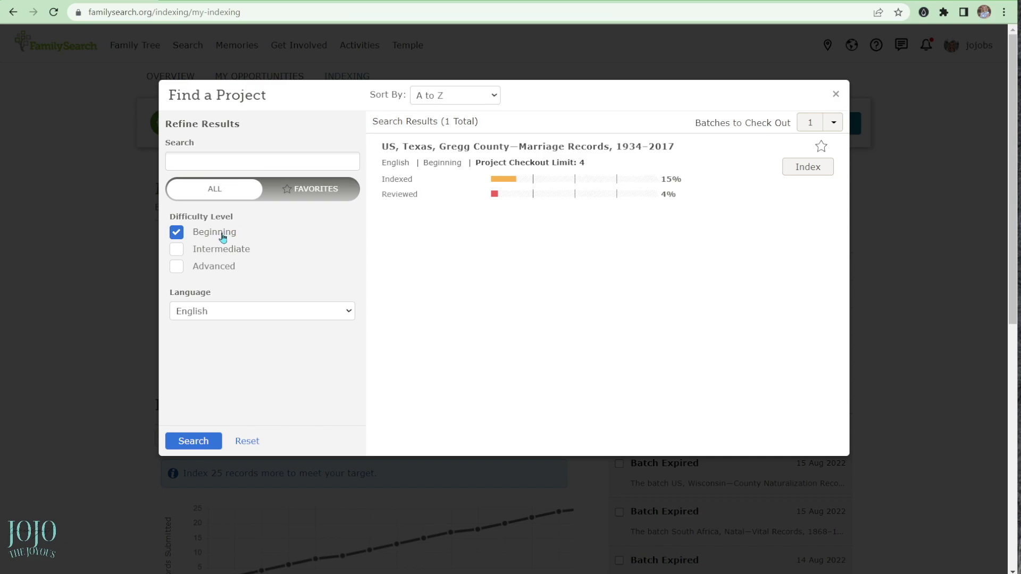
click(177, 250)
click(177, 233)
click(176, 267)
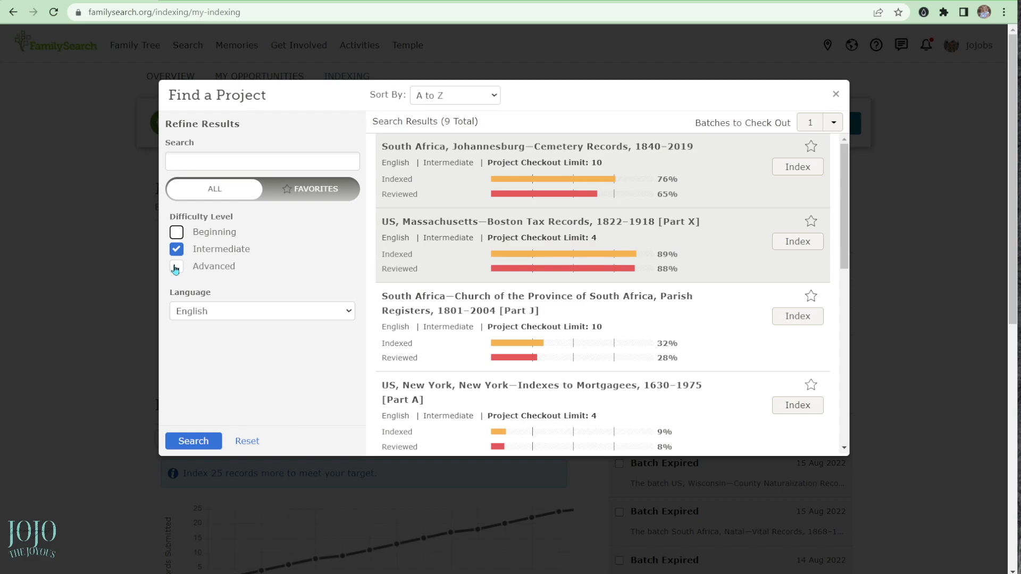
click(176, 250)
click(176, 267)
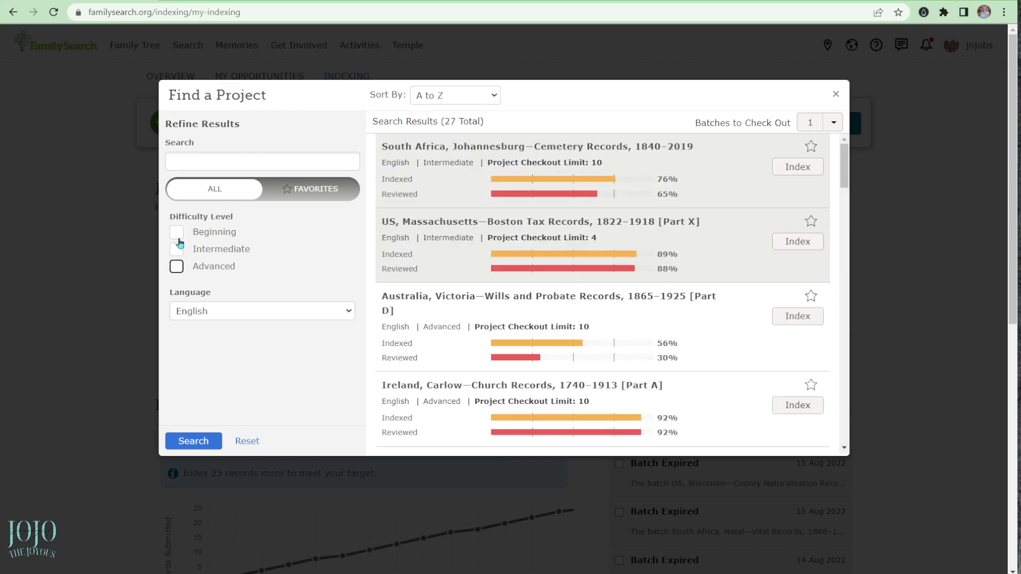
click(177, 232)
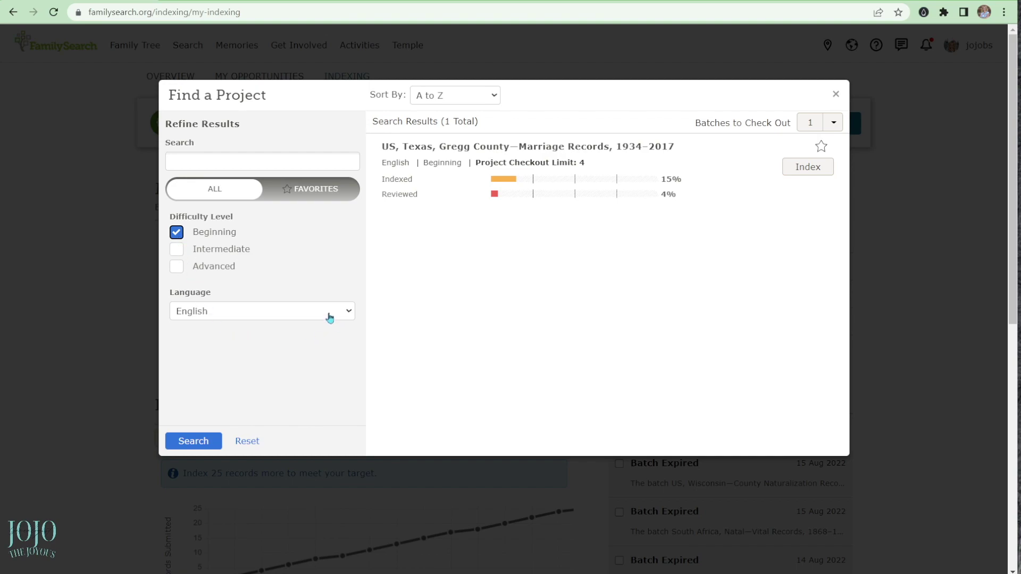
- Search, then check out a batch from the Gregg County Marriage Records, 1934–2017 project
click(195, 440)
click(196, 441)
click(199, 450)
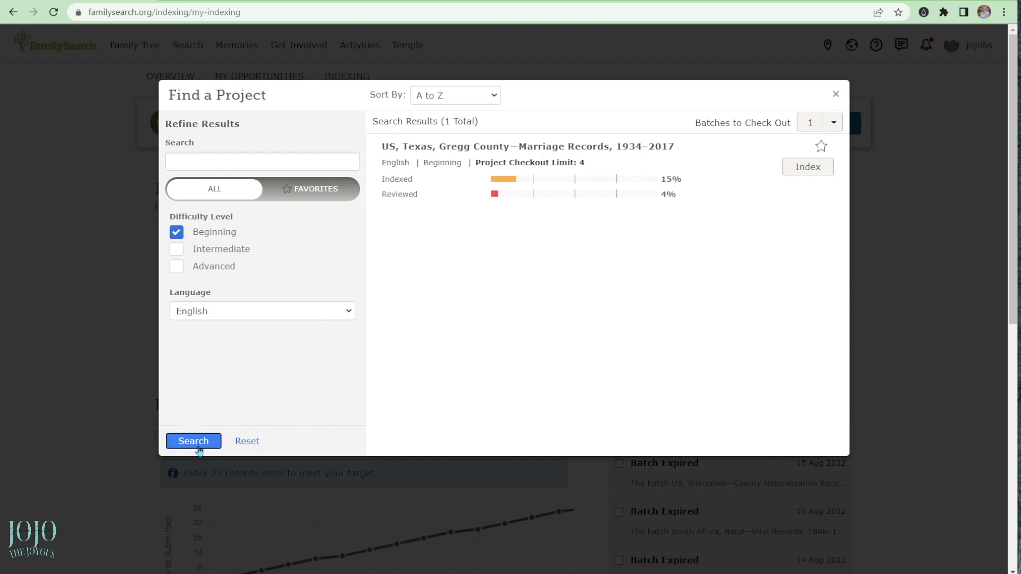
click(203, 443)
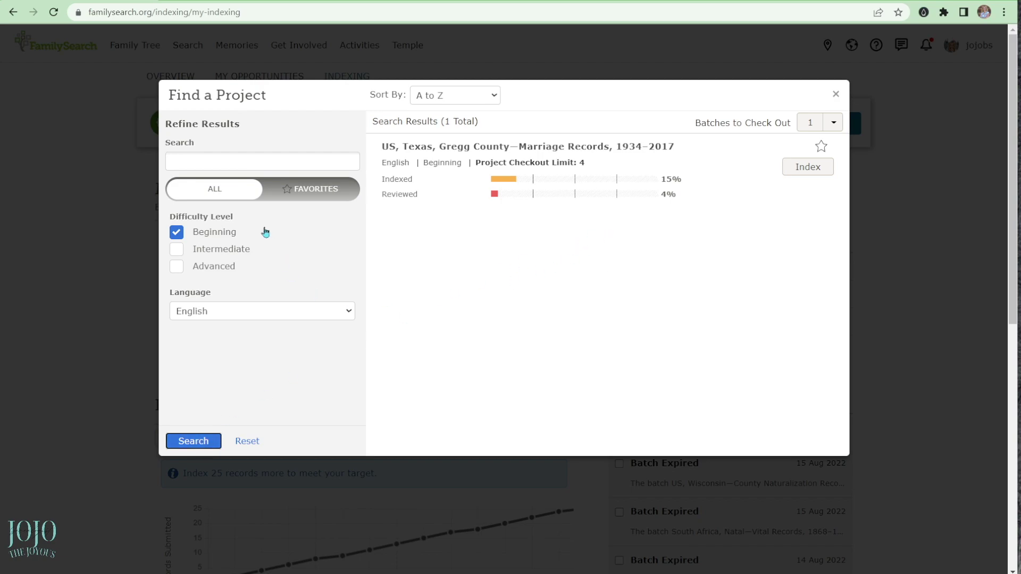
click(790, 172)
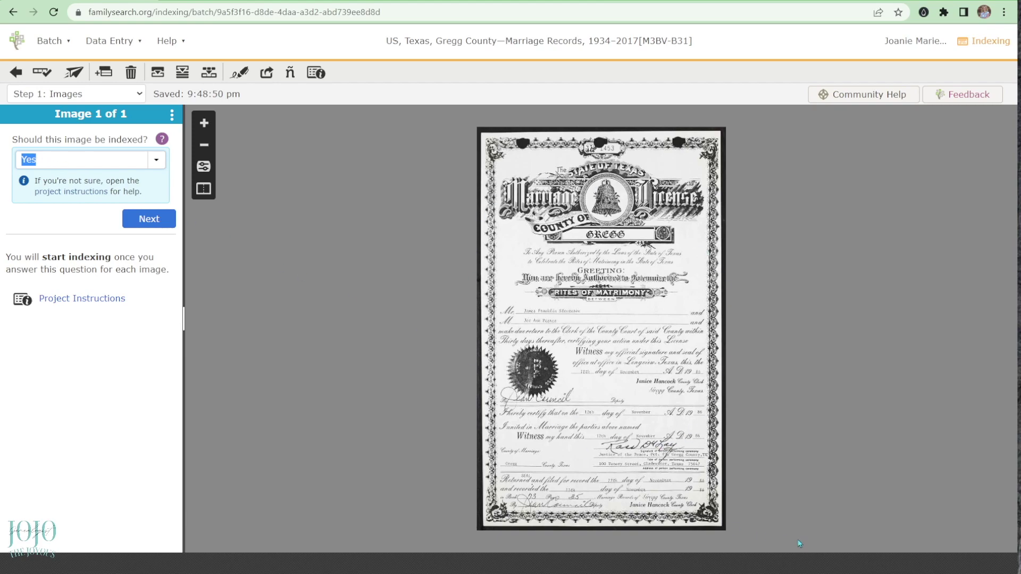
- Zoom in on the Gregg County marriage license until the names near the top are readable
scroll(662, 337, down, 1)
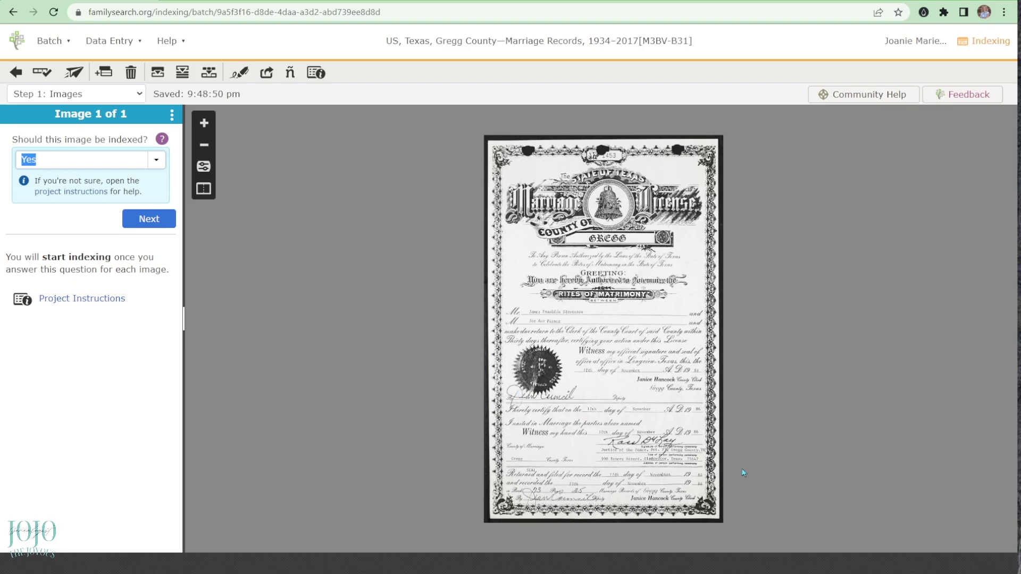
scroll(734, 467, up, 1)
scroll(672, 371, up, 1)
scroll(686, 388, up, 1)
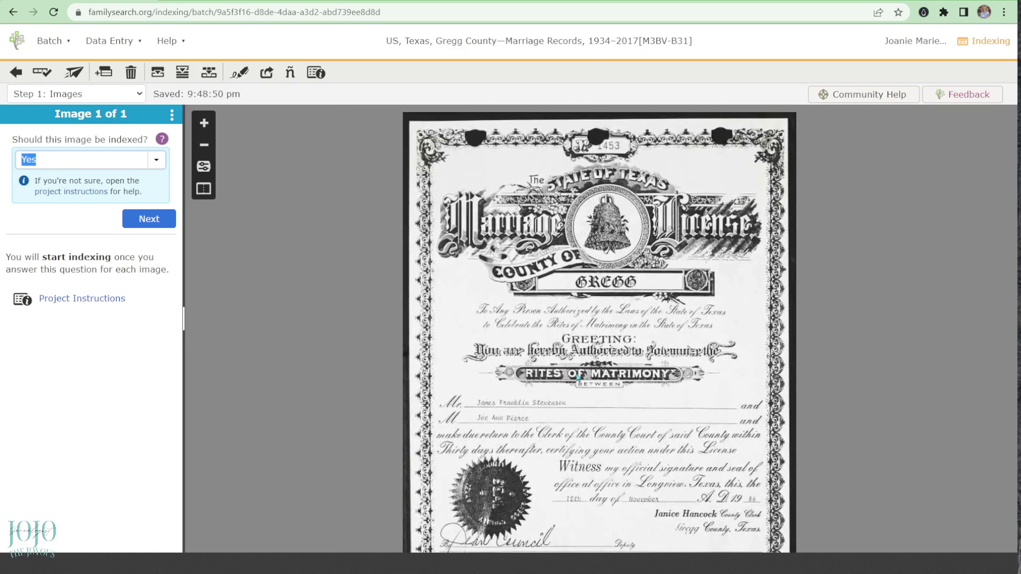
scroll(691, 398, up, 1)
scroll(702, 393, down, 3)
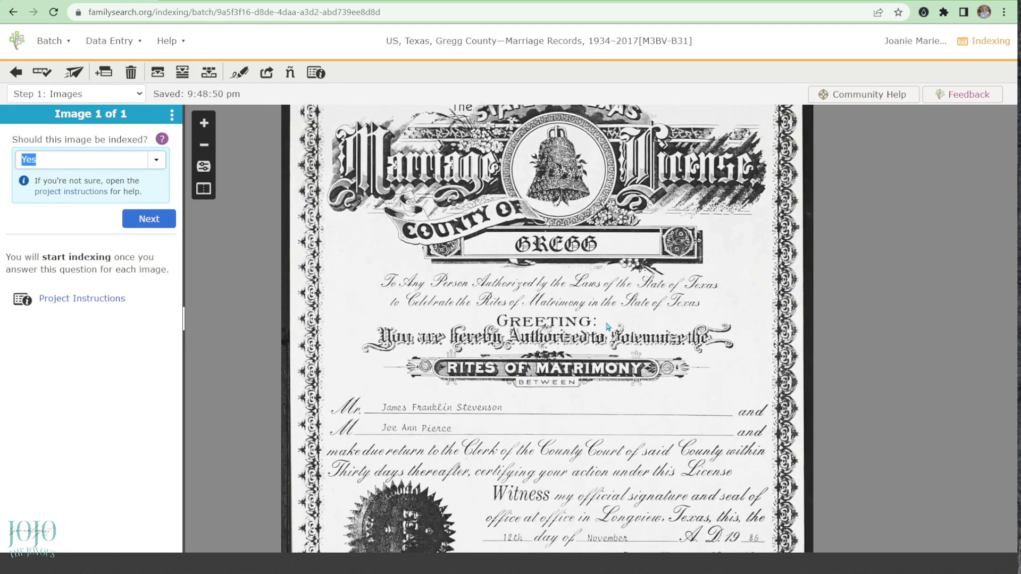
scroll(612, 437, up, 2)
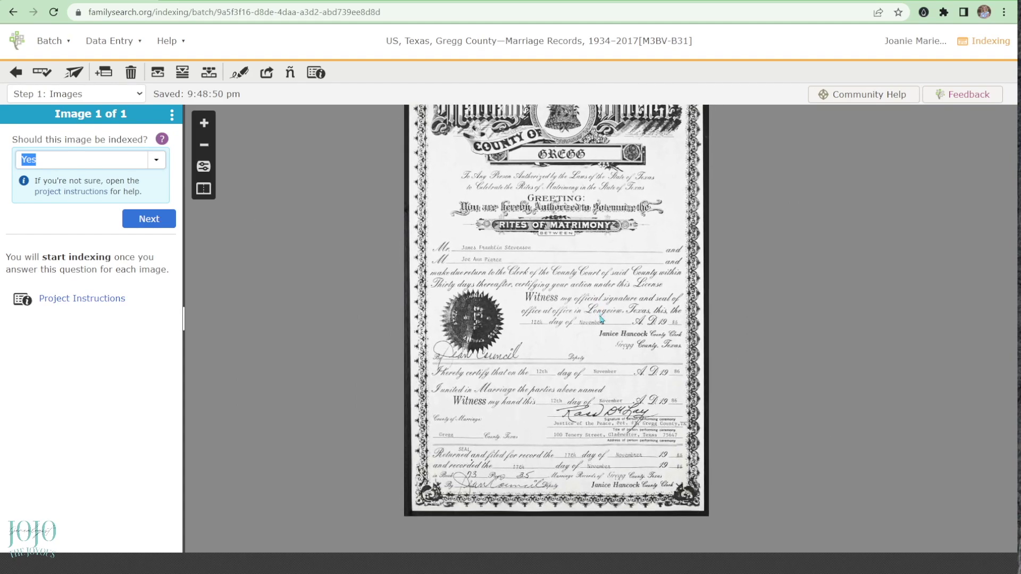
scroll(495, 303, down, 2)
scroll(635, 395, up, 1)
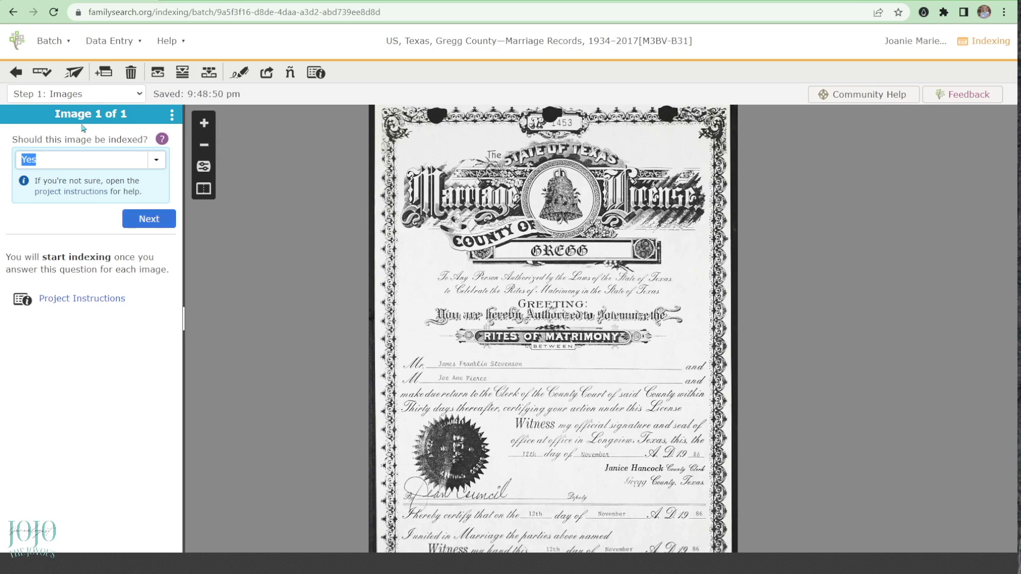
- Confirm the image should be indexed and continue to Step 2: Entries
click(153, 226)
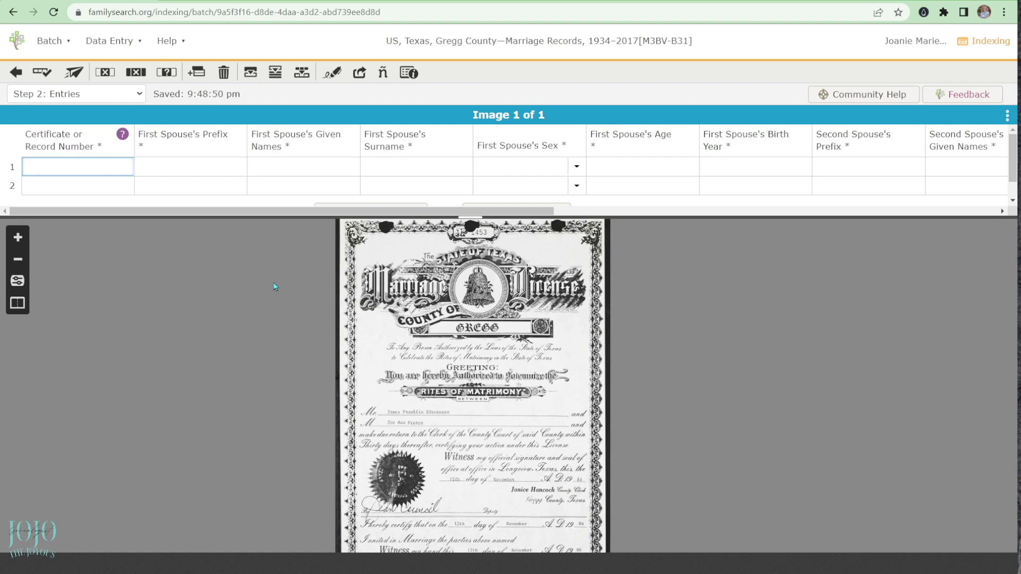
scroll(329, 184, down, 1)
scroll(330, 180, up, 1)
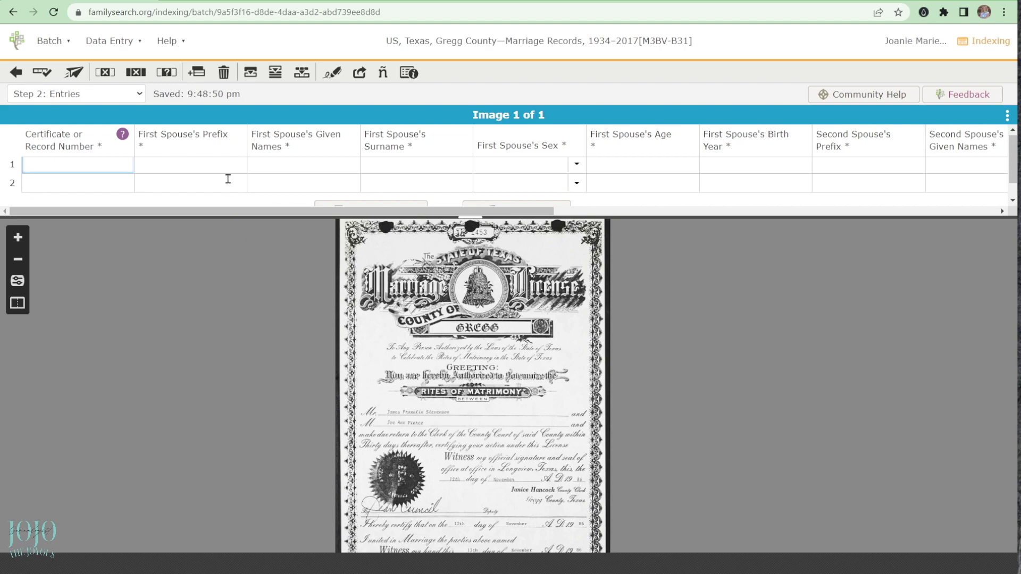
- Switch the data entry layout to Form Entry
click(1007, 116)
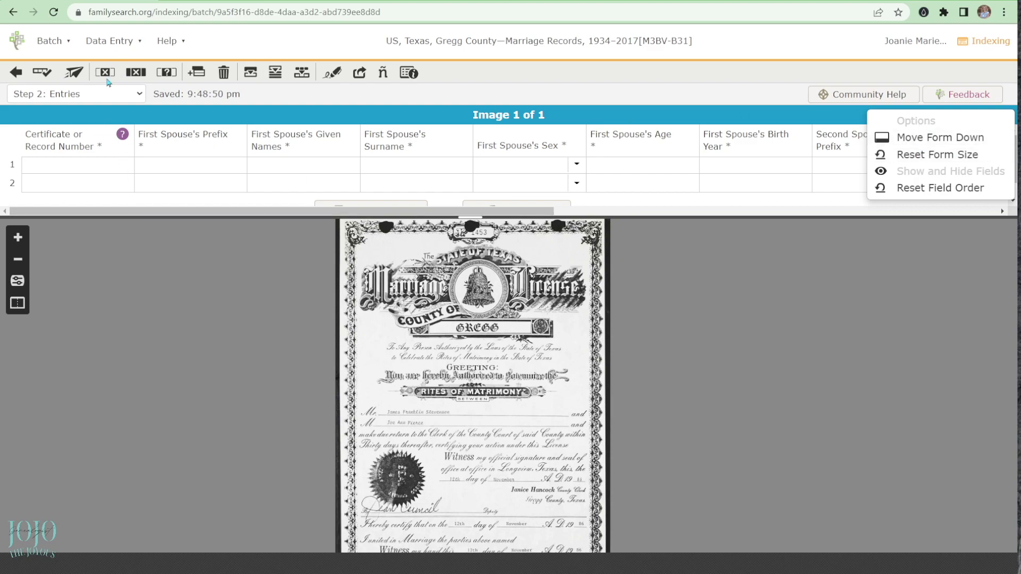
drag(142, 377, 141, 365)
click(125, 44)
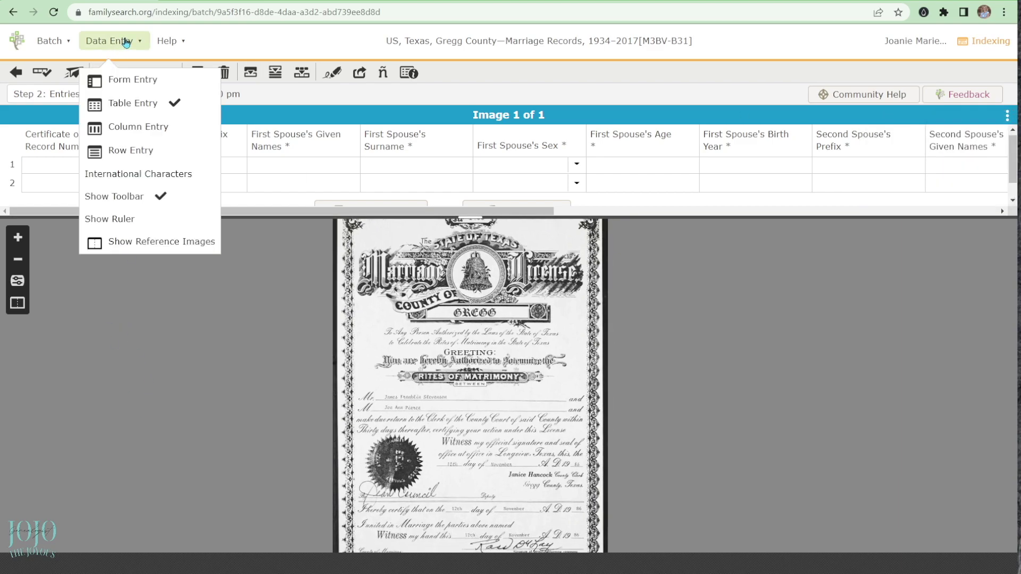
click(153, 81)
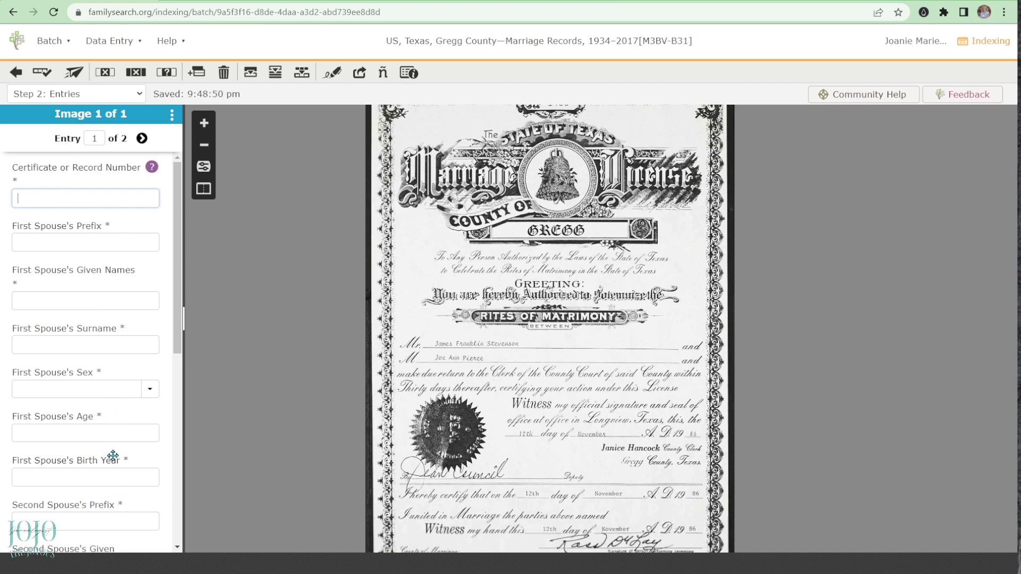
- Move the entry form to the right of the image, then back to the left
click(171, 115)
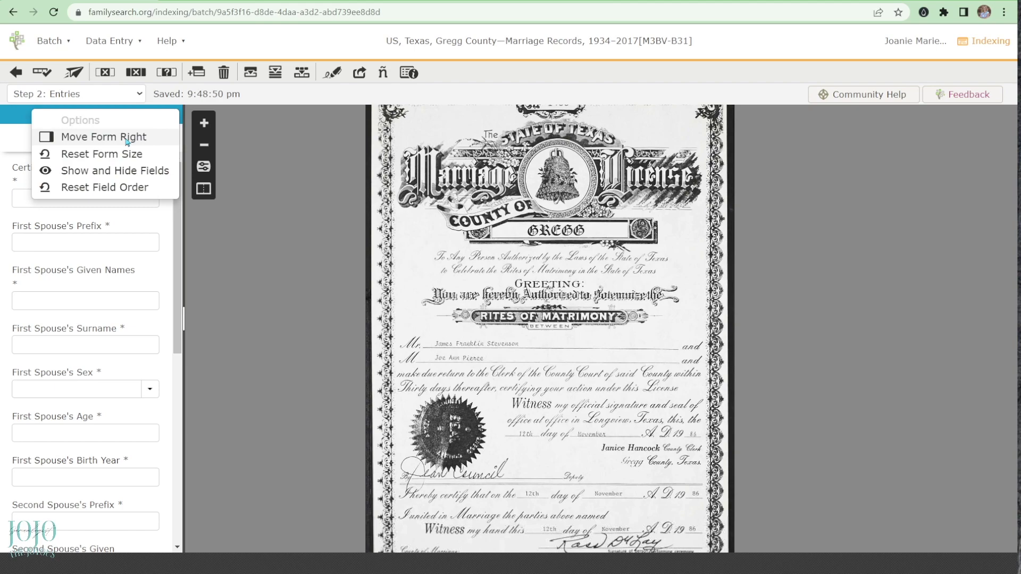
click(186, 139)
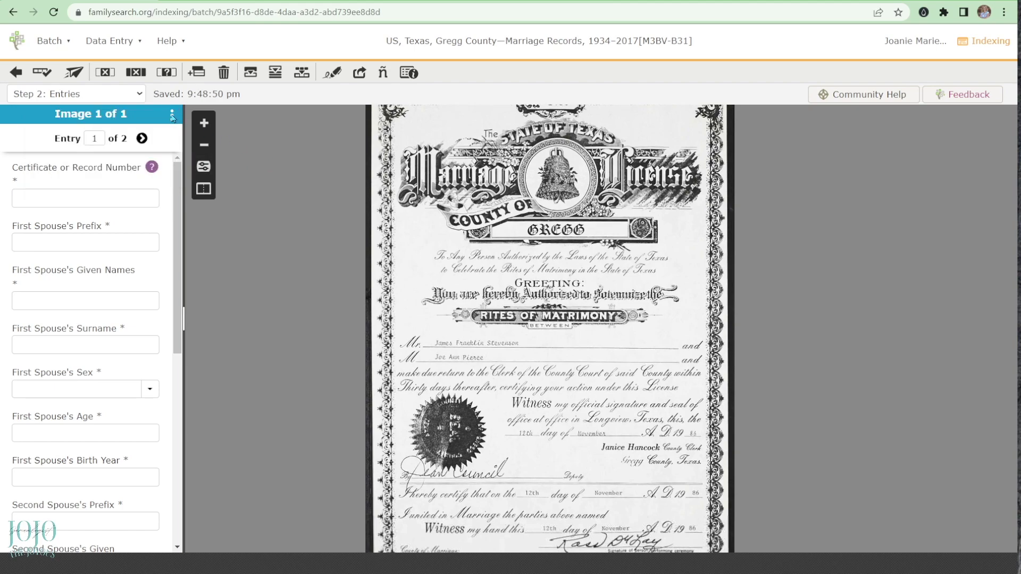
click(172, 115)
click(146, 142)
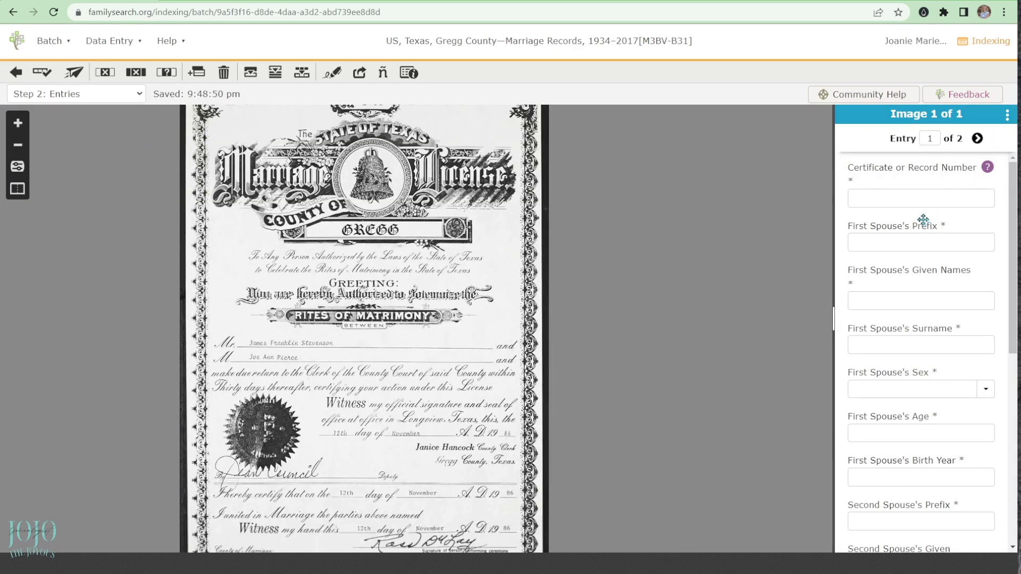
click(1008, 115)
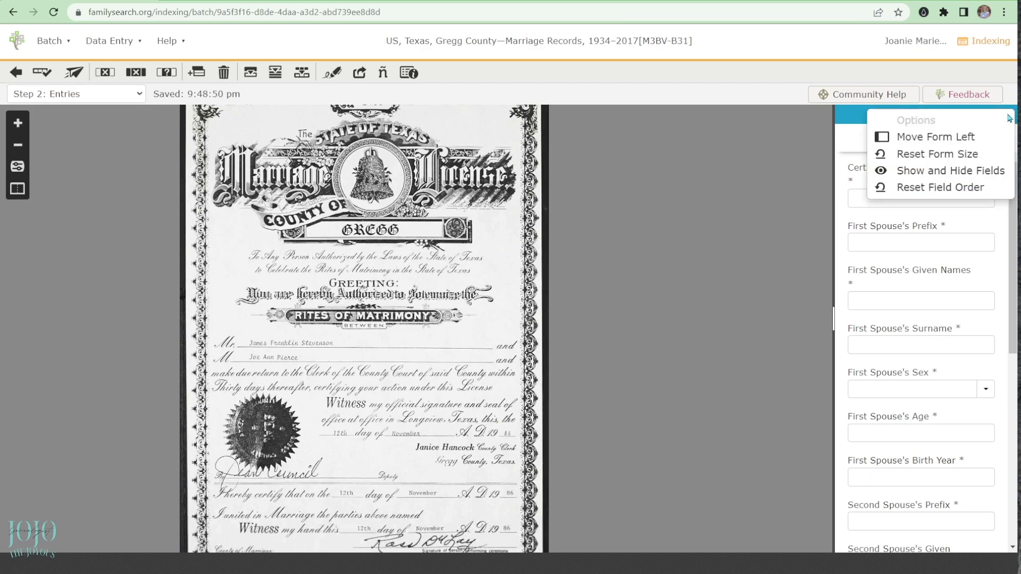
click(964, 137)
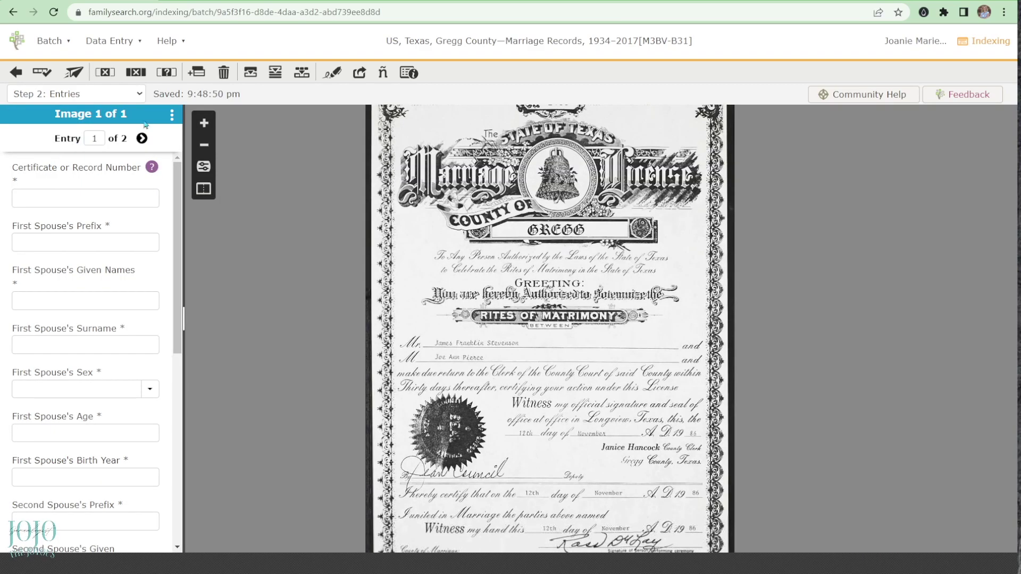
- Hide the First Spouse's Prefix, Given Names and Sex fields via Show and Hide Fields
click(173, 115)
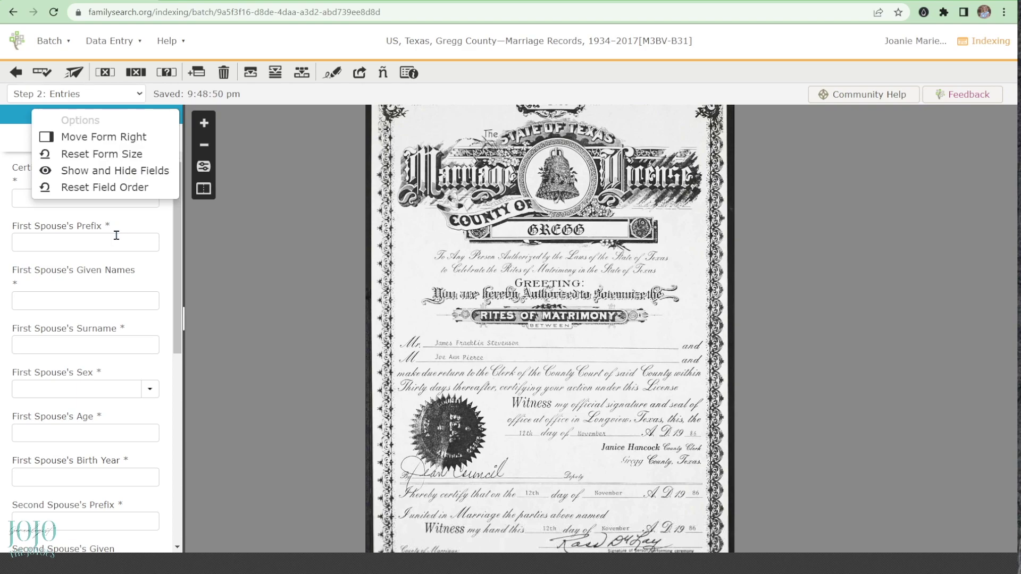
drag(175, 229, 193, 421)
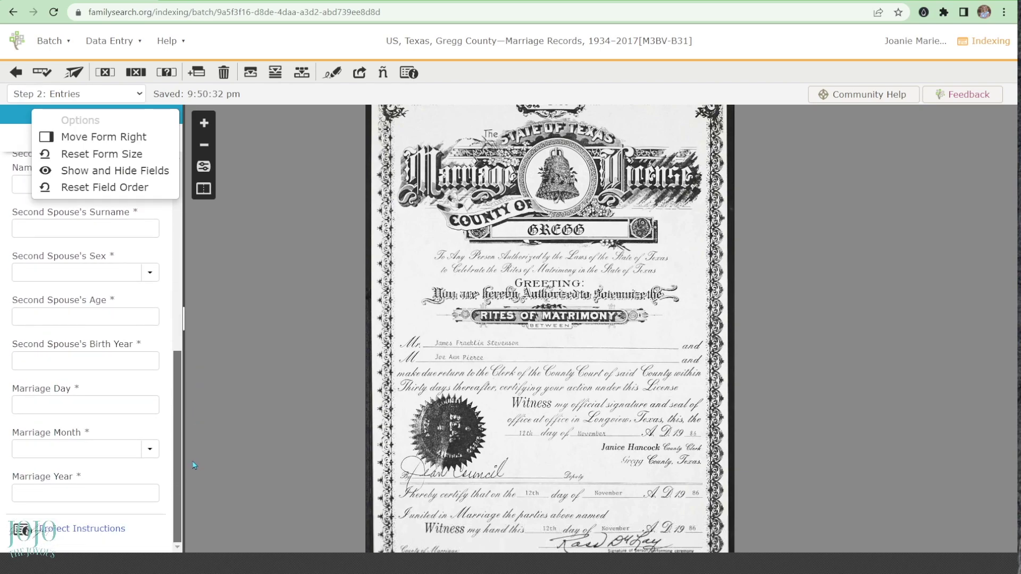
drag(192, 467, 192, 468)
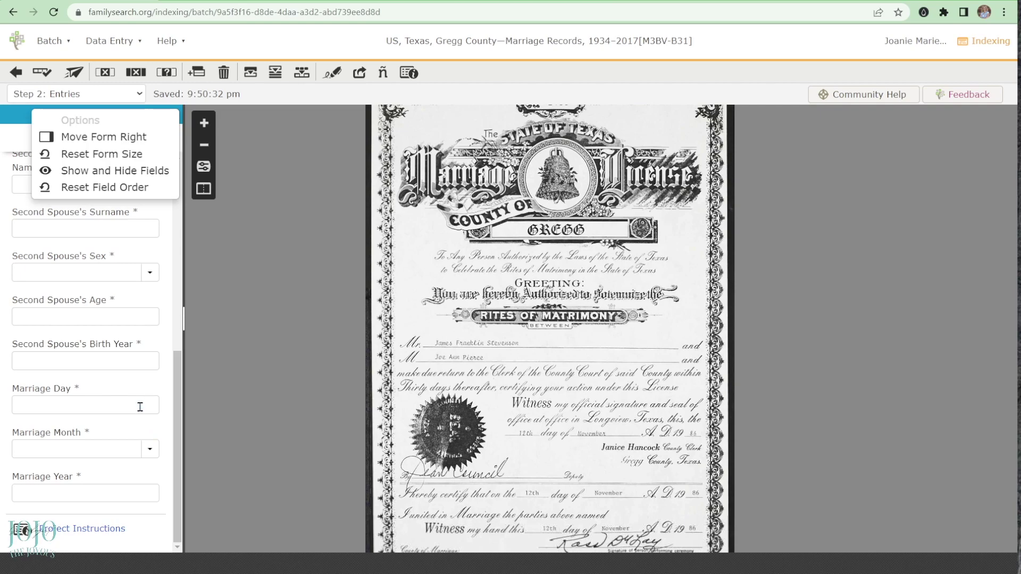
drag(176, 365, 182, 230)
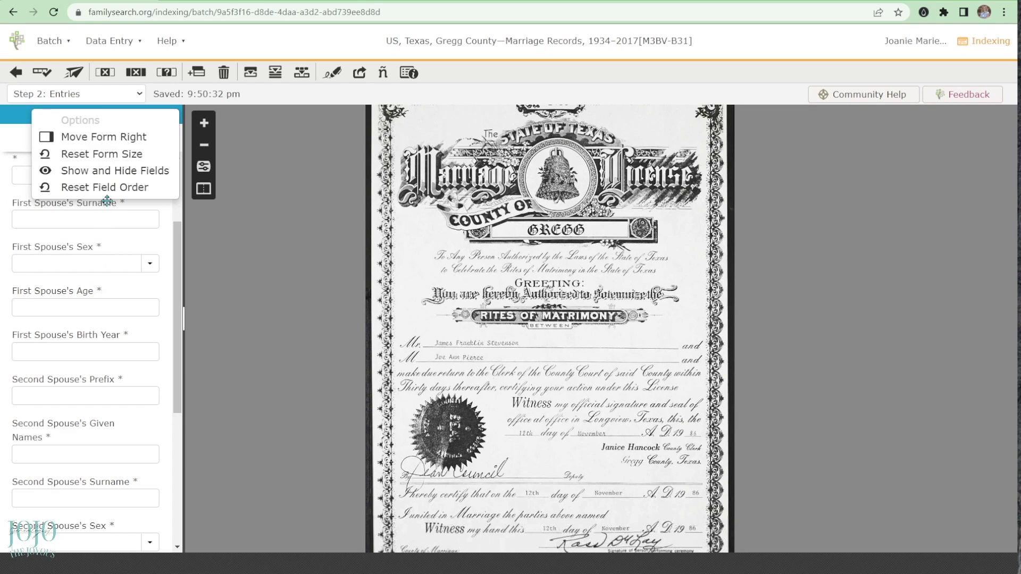
click(116, 172)
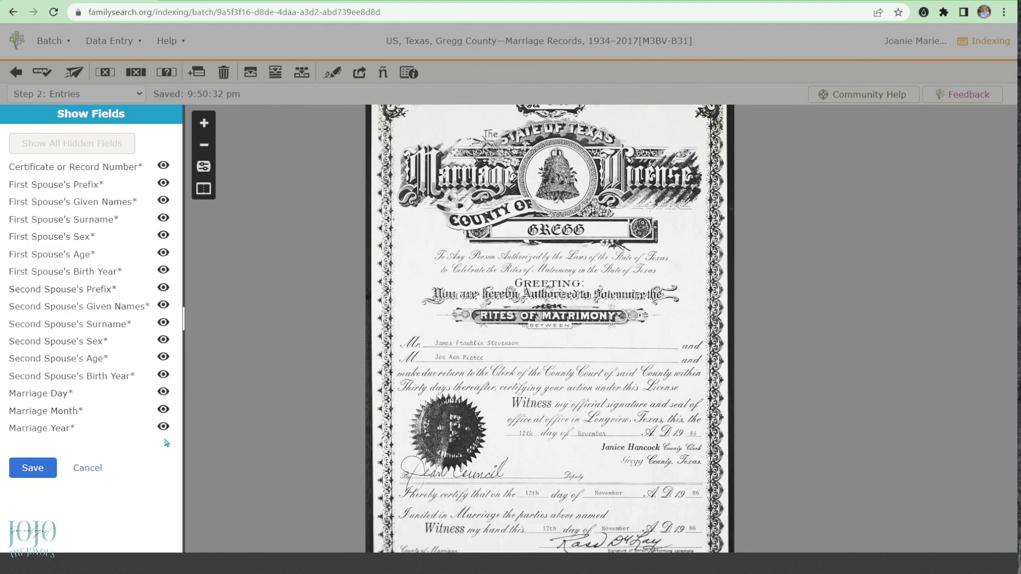
click(163, 183)
click(162, 206)
click(164, 235)
click(38, 471)
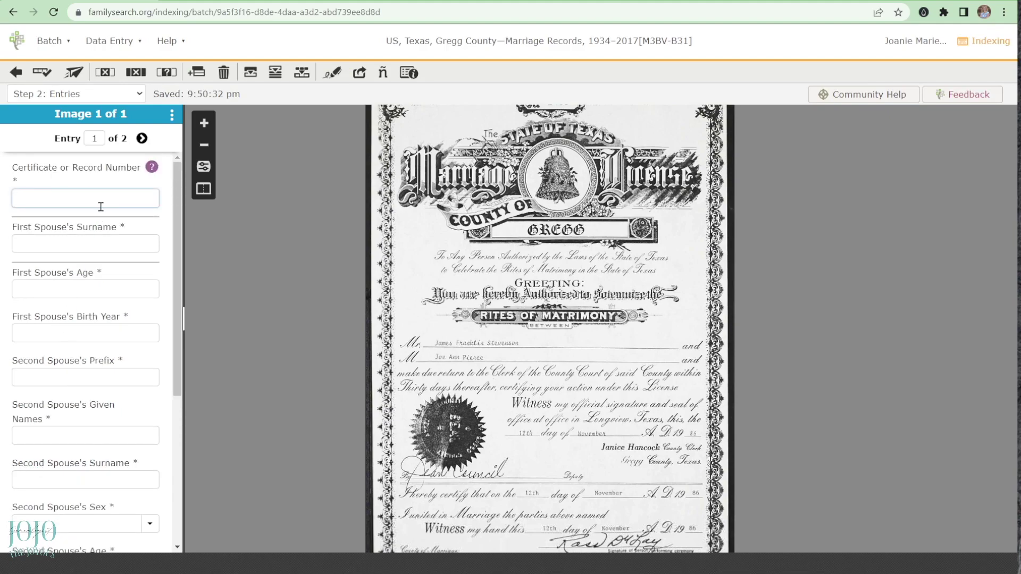
- Unhide the First Spouse's Prefix, Given Names and Sex fields in Show and Hide Fields and save
click(172, 114)
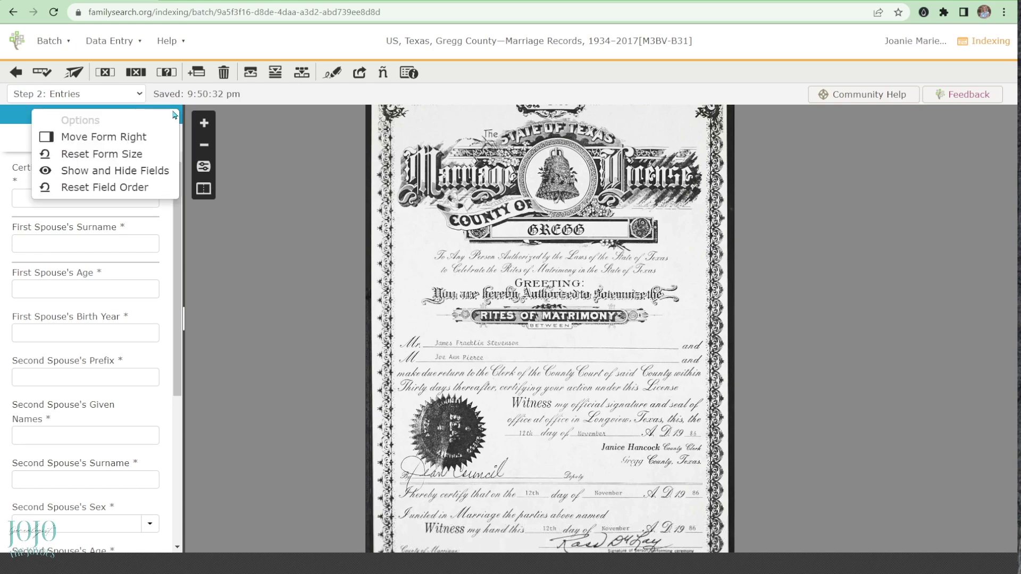
click(118, 176)
click(164, 183)
click(163, 200)
click(164, 235)
click(34, 472)
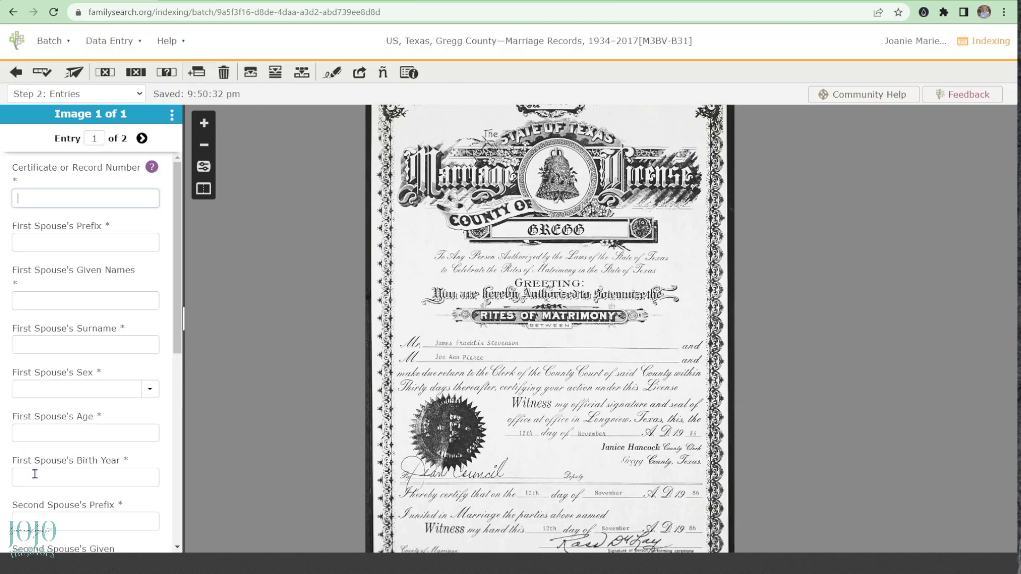
click(172, 116)
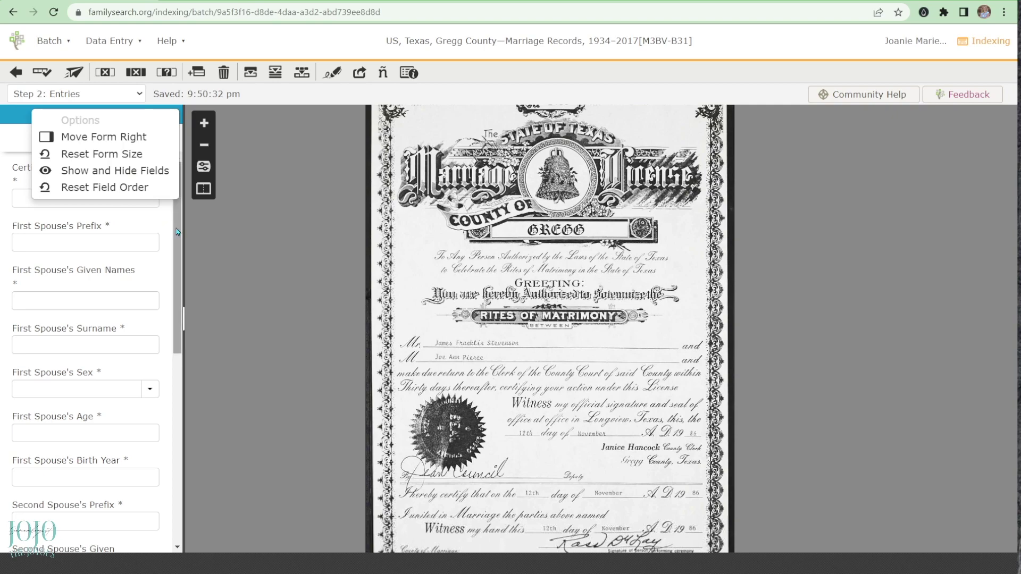
click(18, 145)
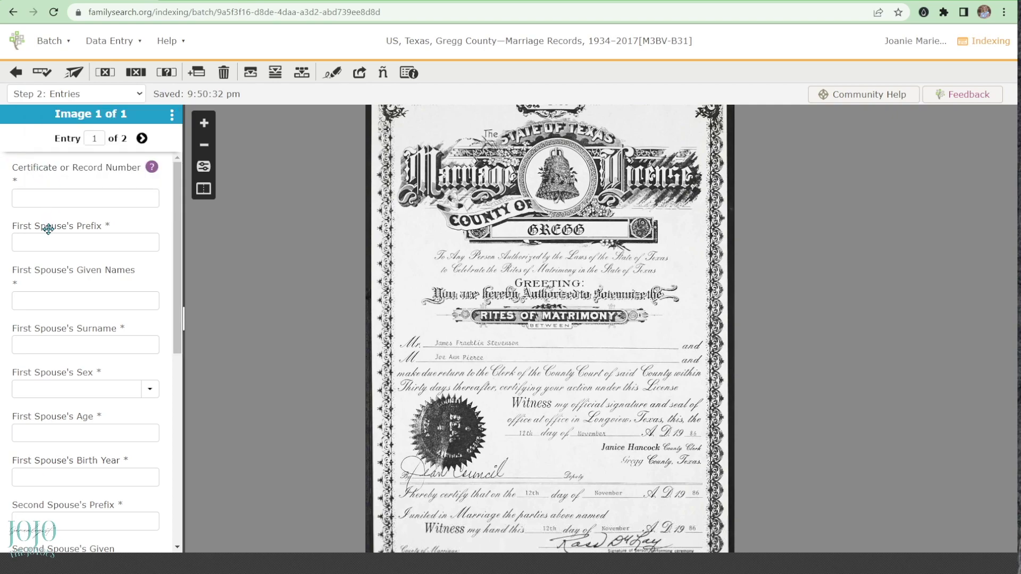
mouse_move(38, 225)
mouse_down()
mouse_move(45, 250)
mouse_move(43, 223)
mouse_up()
drag(43, 226, 61, 280)
drag(50, 228, 50, 328)
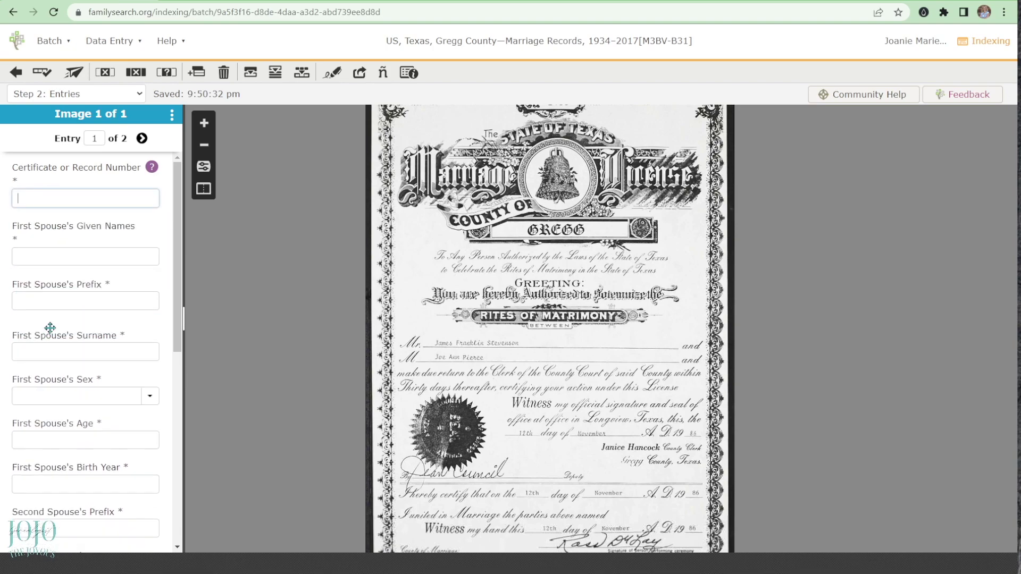
click(172, 118)
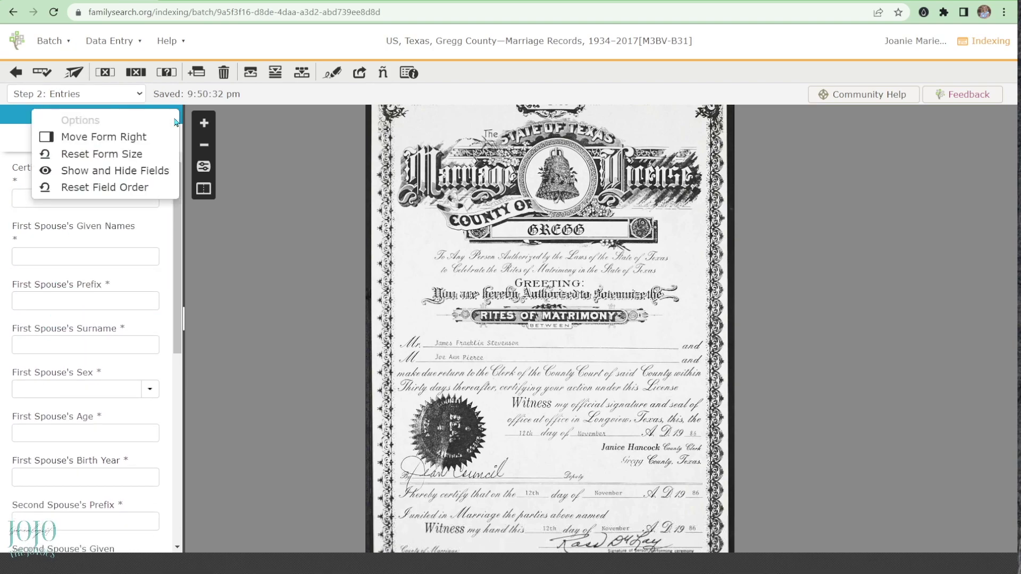
click(118, 189)
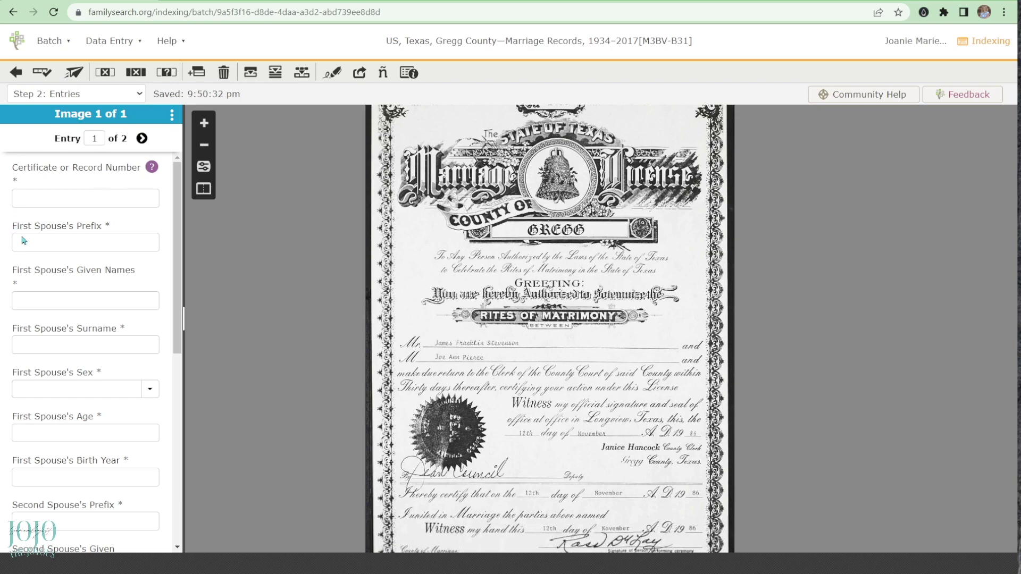
- Read the Certificate or Record Number field help on page numbers and unnumbered records
click(154, 174)
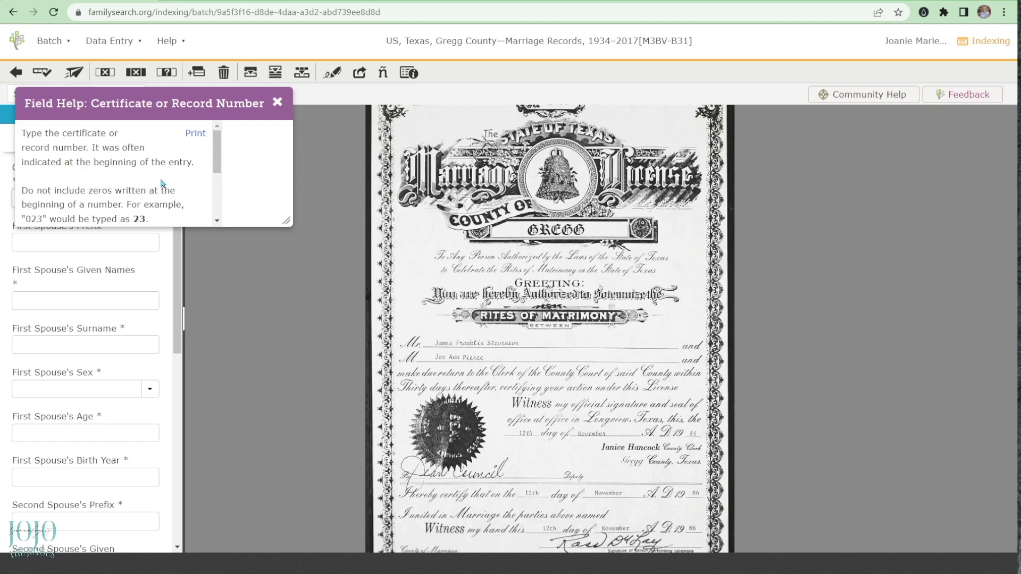
scroll(177, 188, down, 1)
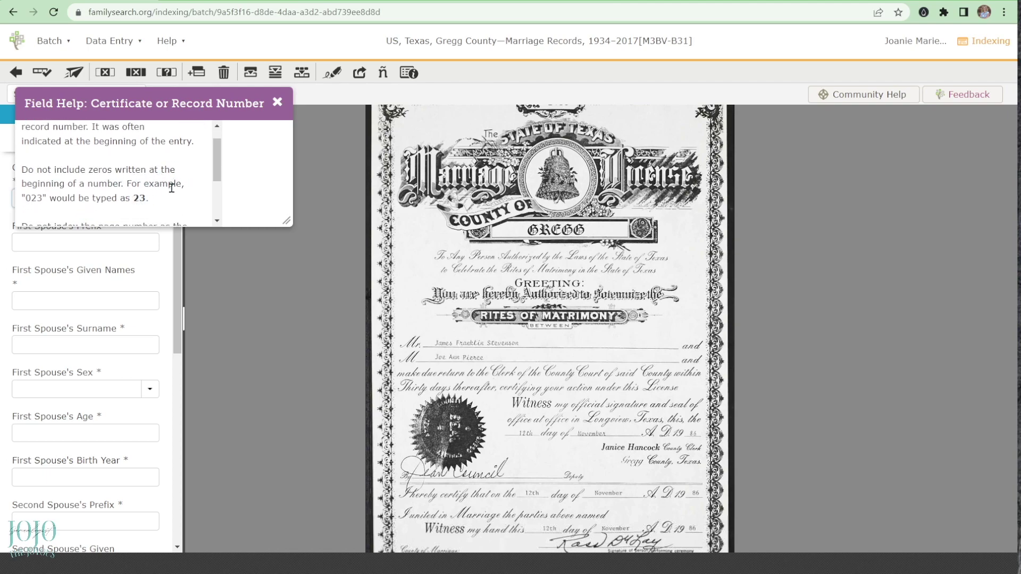
scroll(178, 200, down, 2)
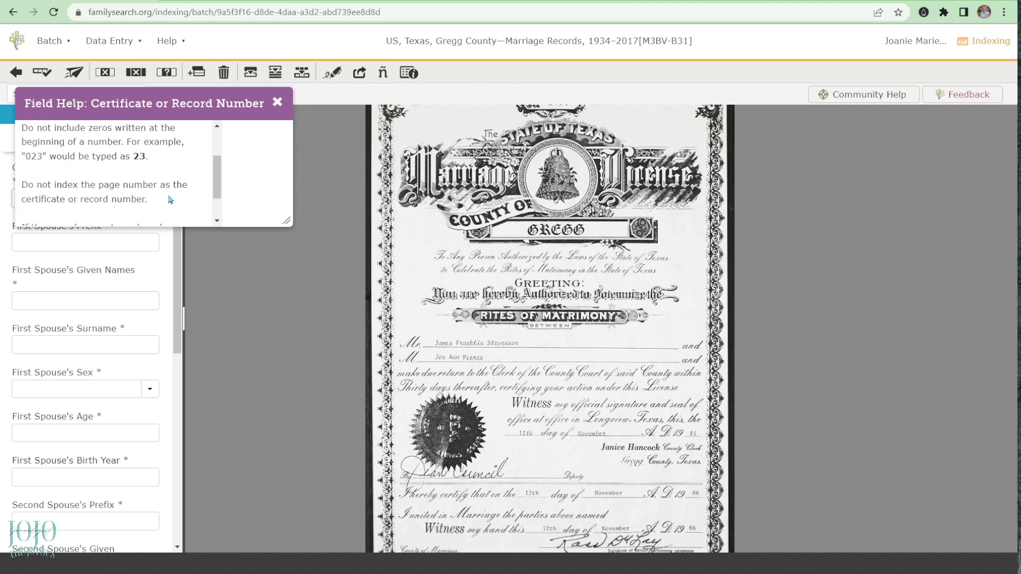
scroll(180, 175, down, 1)
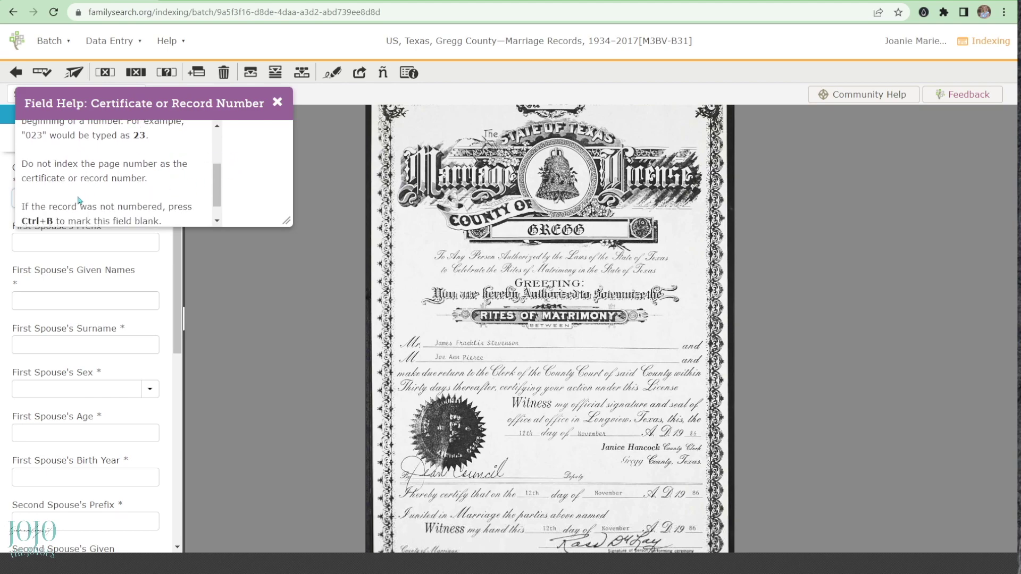
scroll(106, 191, down, 1)
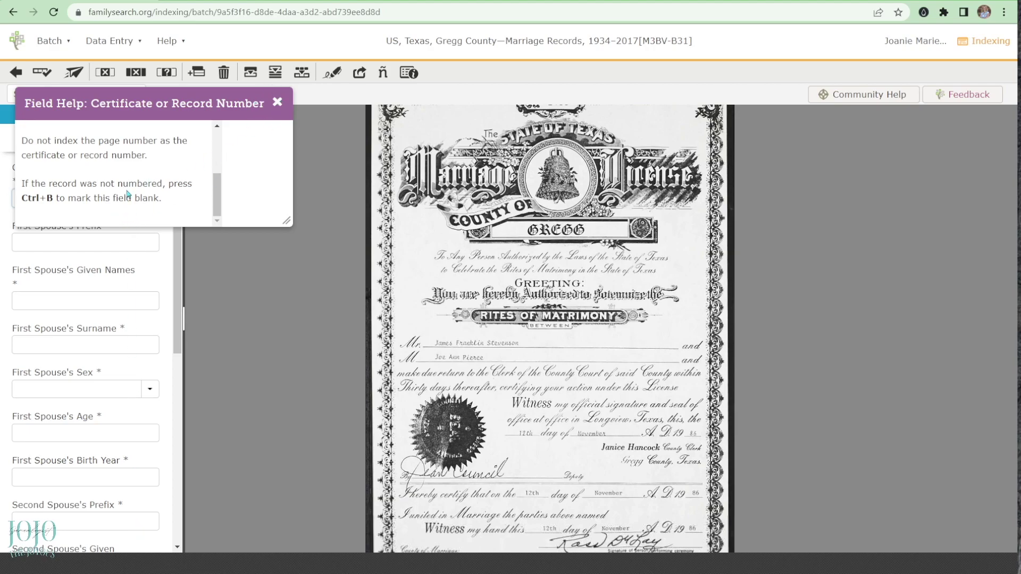
- Close the field help and switch the data entry layout to Table Entry
click(277, 103)
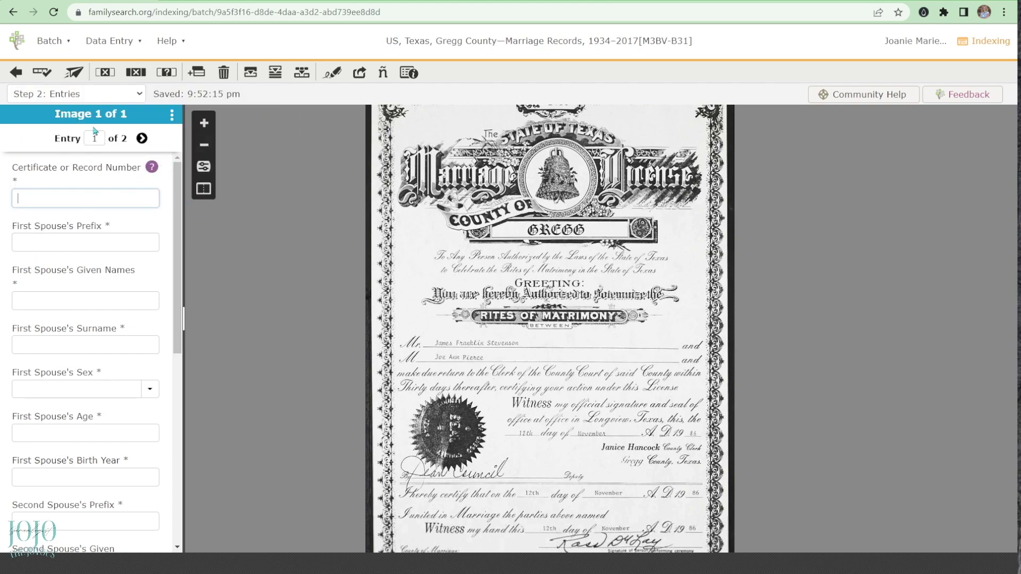
click(133, 44)
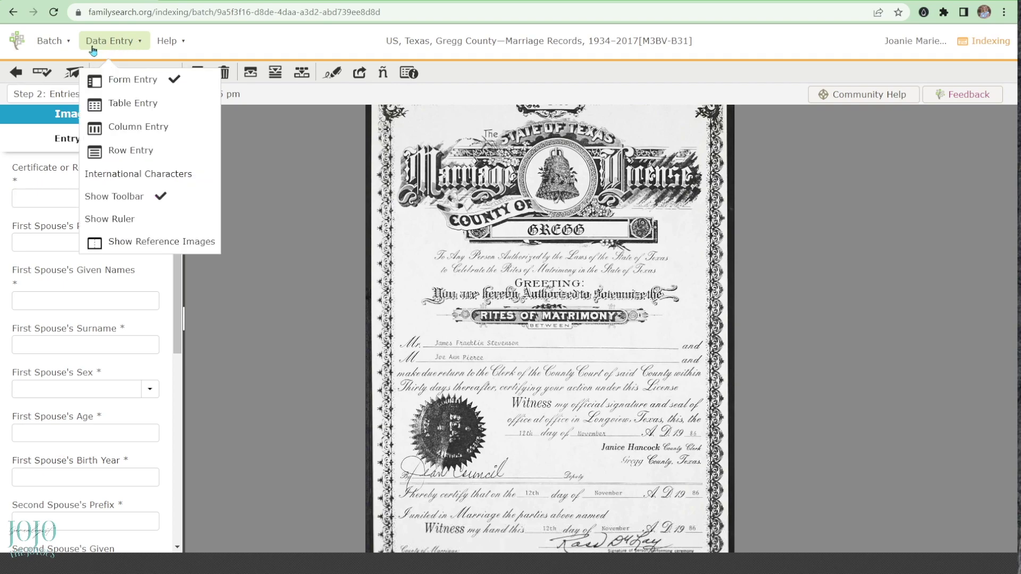
click(63, 40)
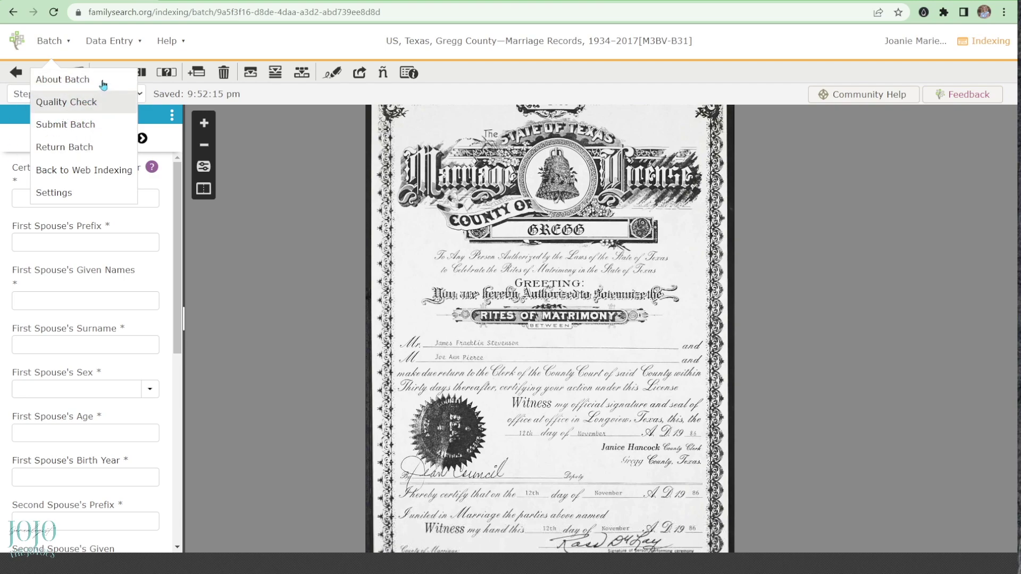
click(109, 41)
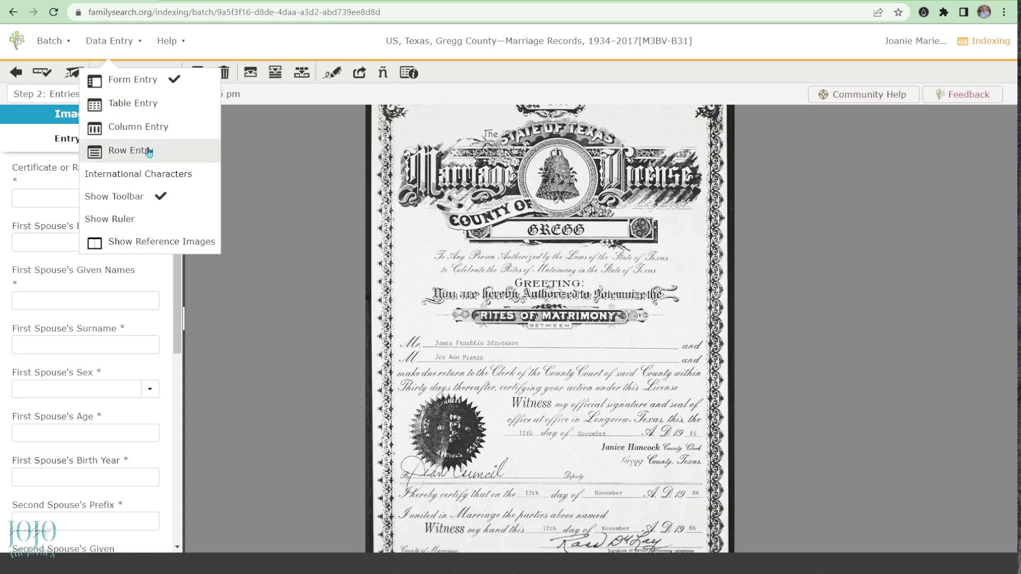
click(140, 106)
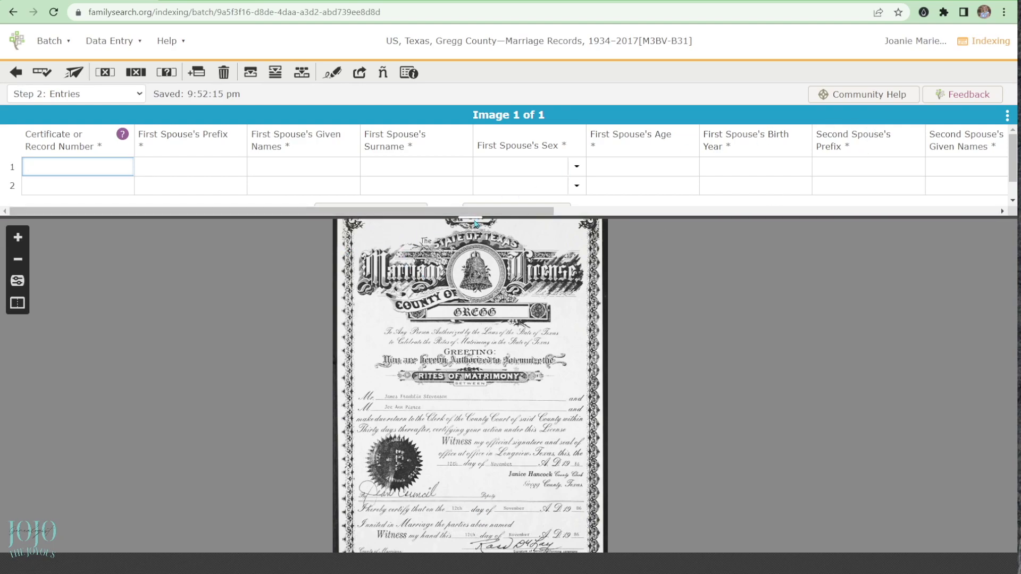
- Resize the table/image divider, use Move Form Down, and pan to the license's top
drag(477, 217, 490, 359)
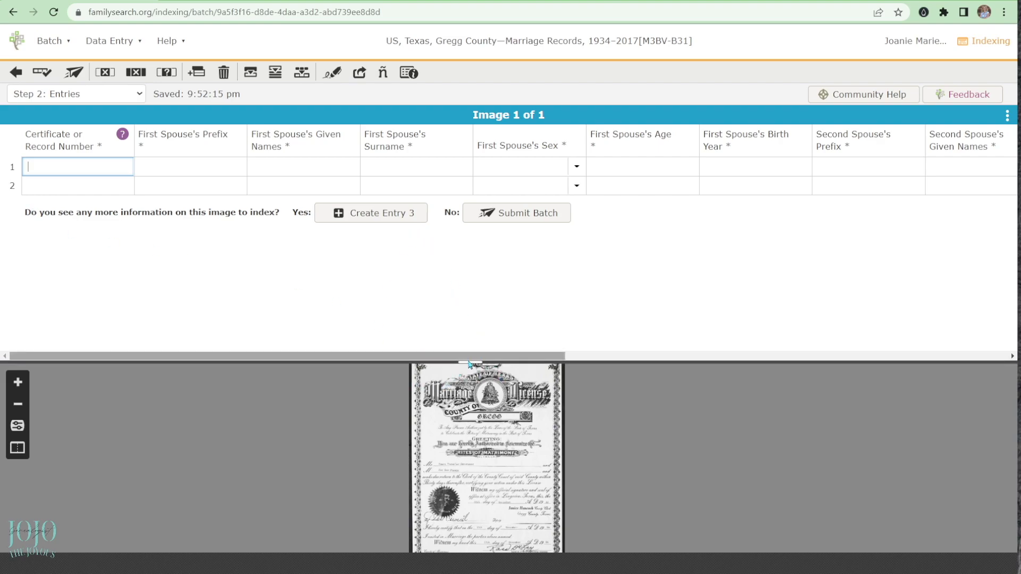
drag(470, 363, 445, 202)
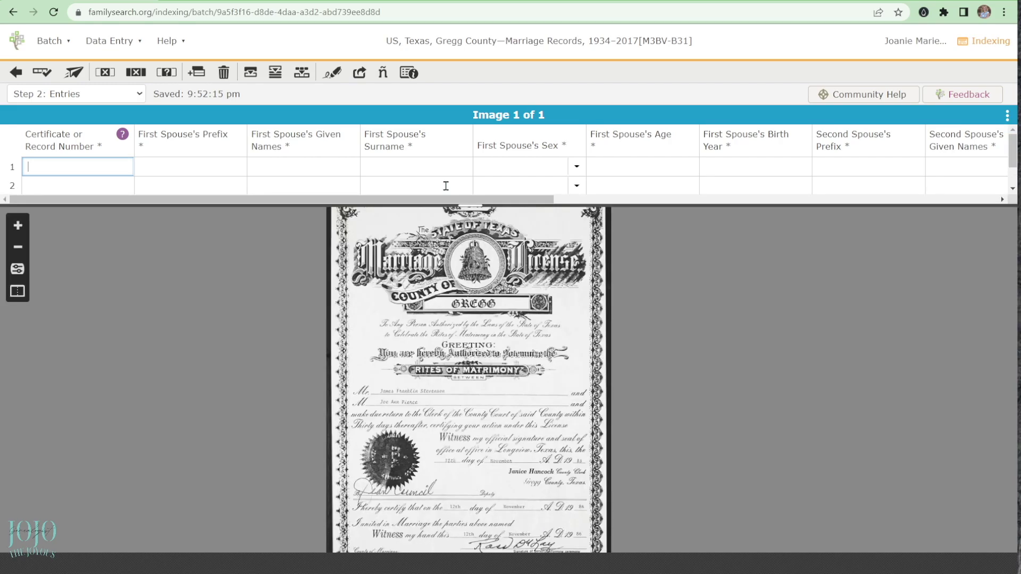
click(1007, 117)
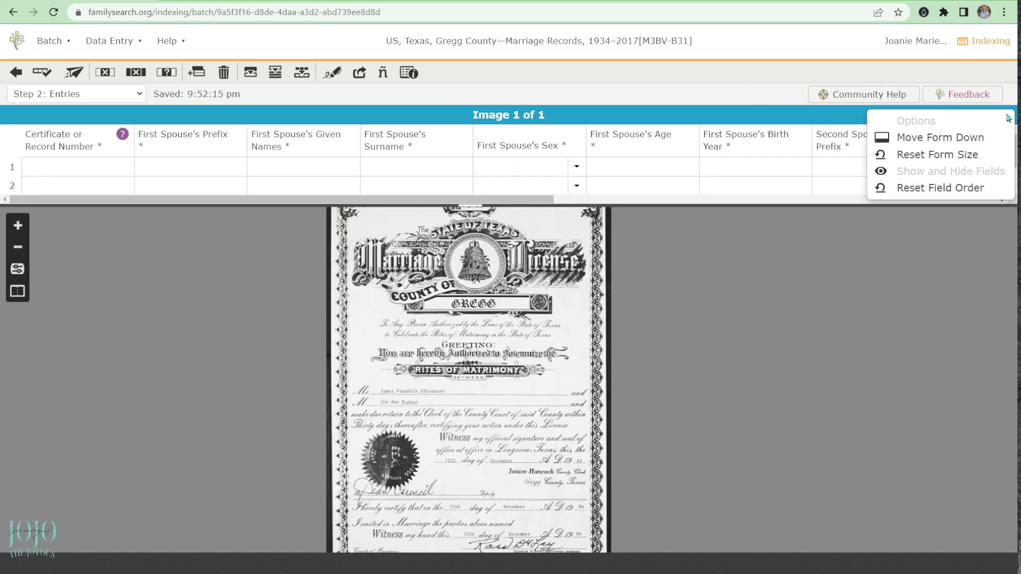
click(962, 138)
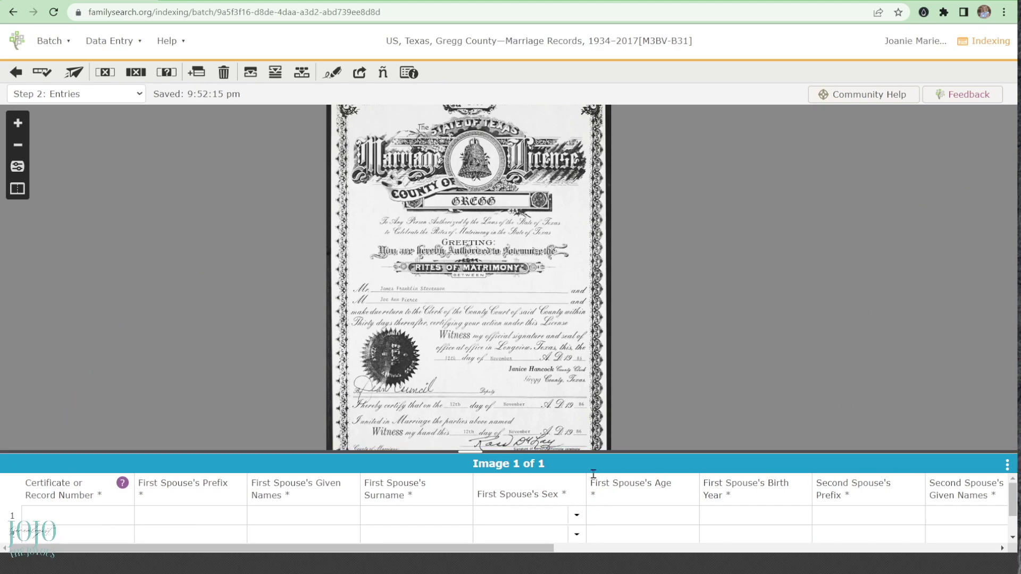
drag(506, 271, 515, 371)
- Zoom in on the marriage license and pan to the spouses' names section
scroll(514, 371, up, 3)
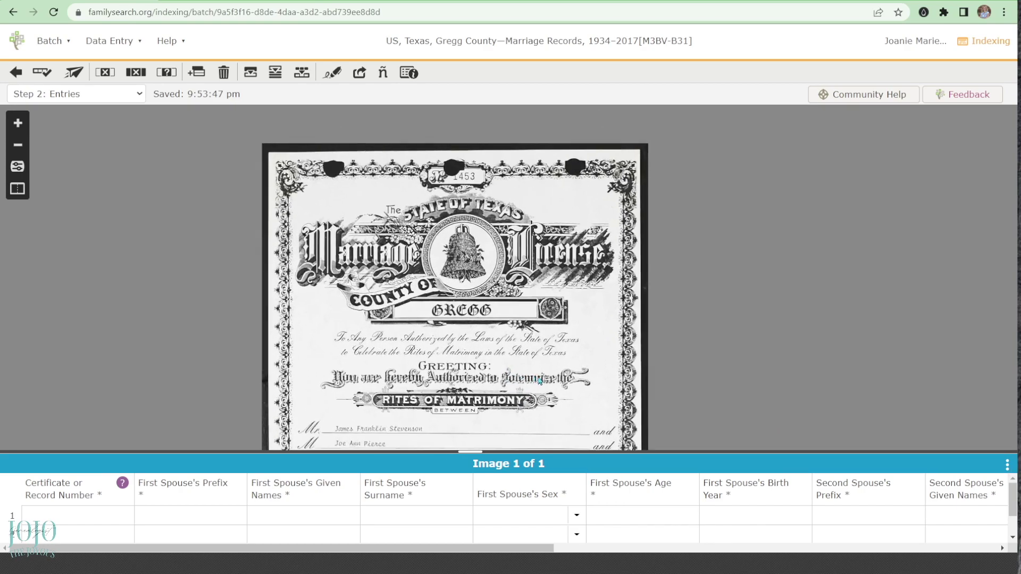
scroll(557, 213, up, 2)
drag(558, 213, 548, 189)
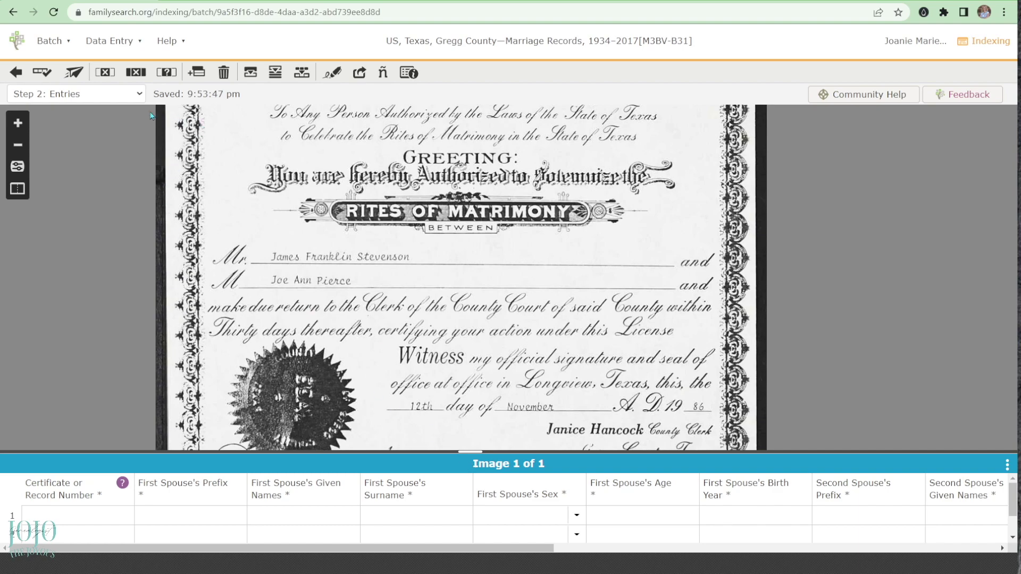
click(110, 42)
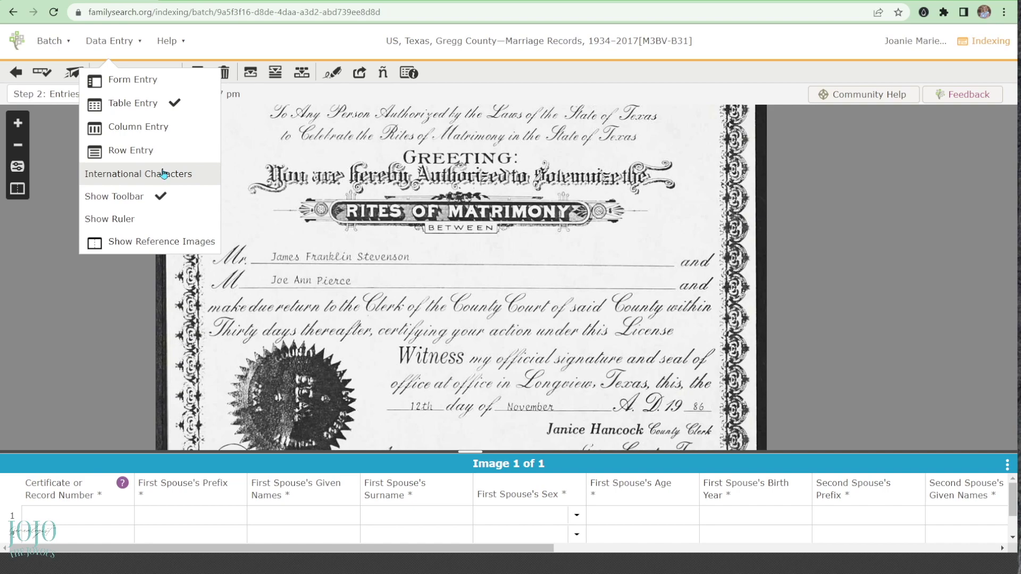
- Turn on the yellow reading ruler with Data Entry > Show Ruler
click(136, 223)
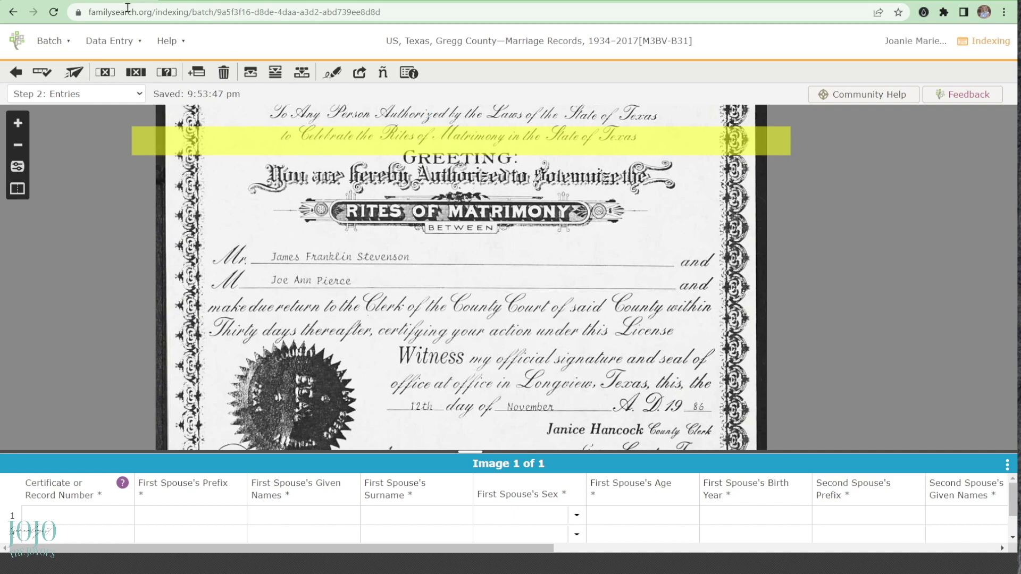
click(132, 41)
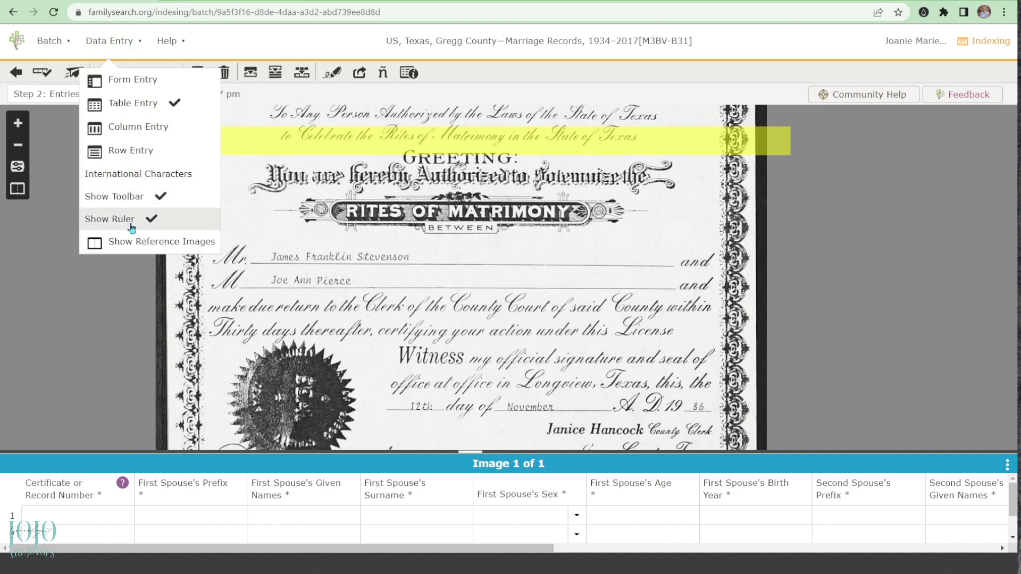
click(928, 161)
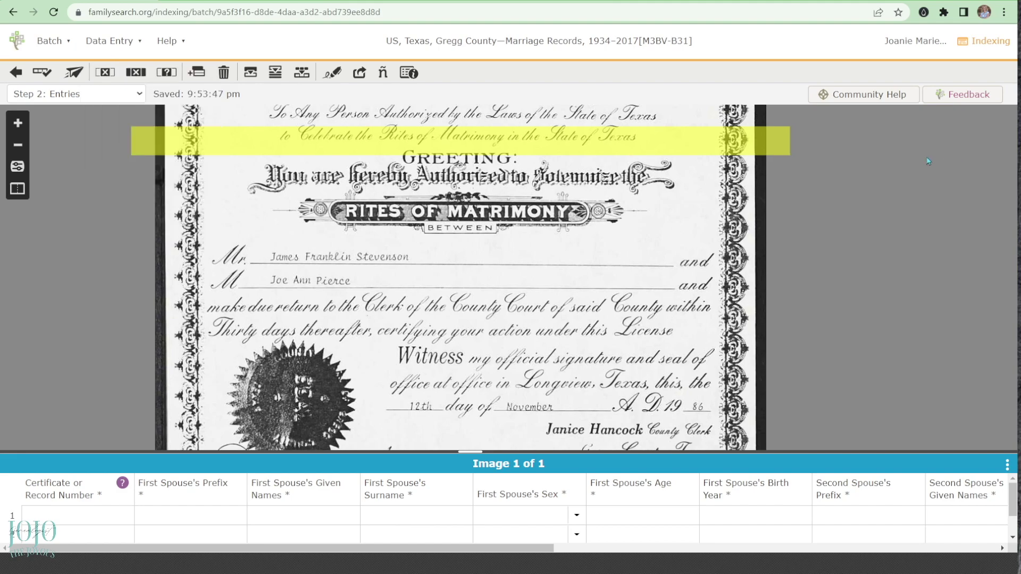
- Line the ruler up with the '12th day of November, 1986' date line
drag(538, 139, 565, 406)
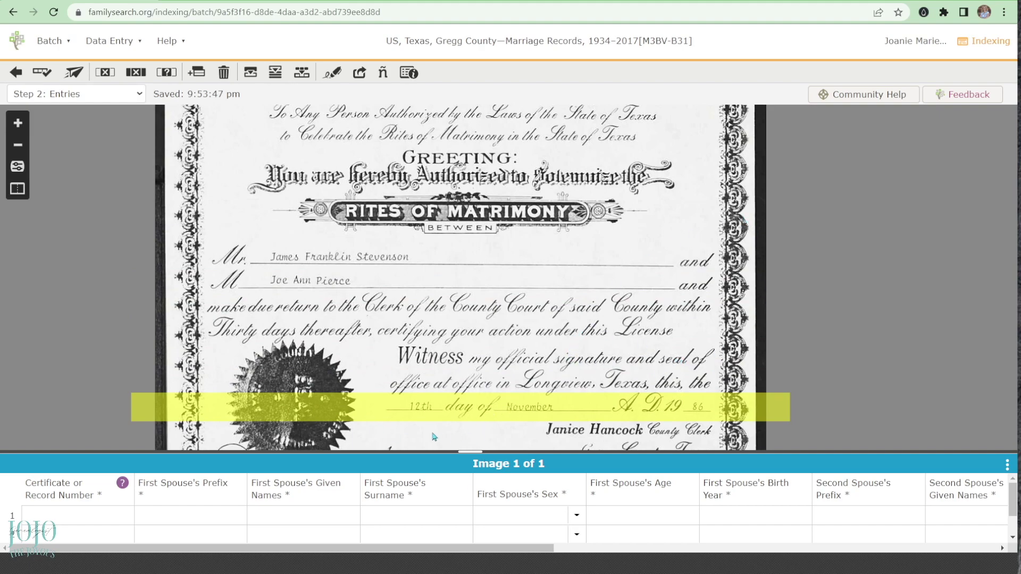
drag(544, 424, 507, 410)
click(118, 42)
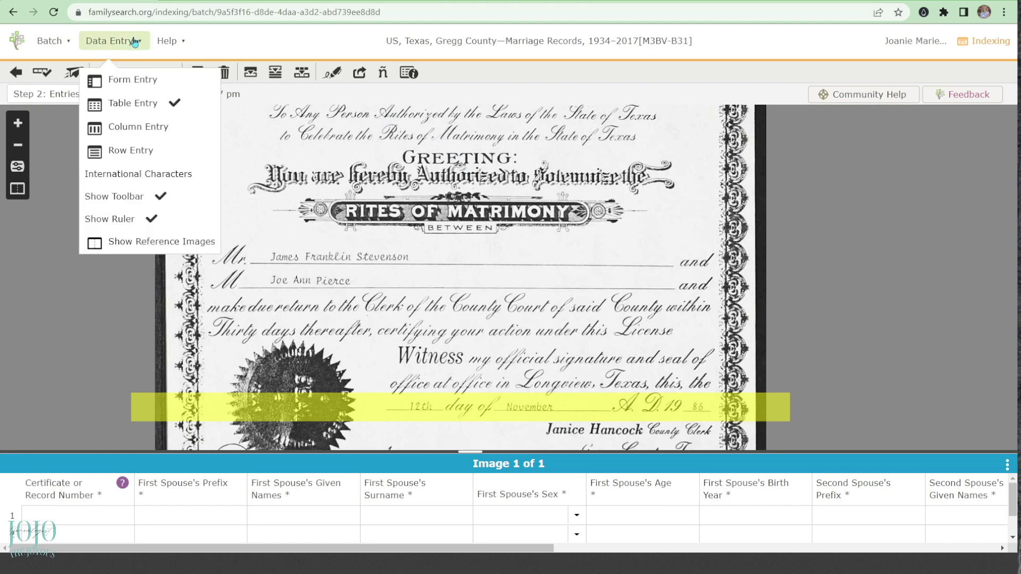
click(155, 198)
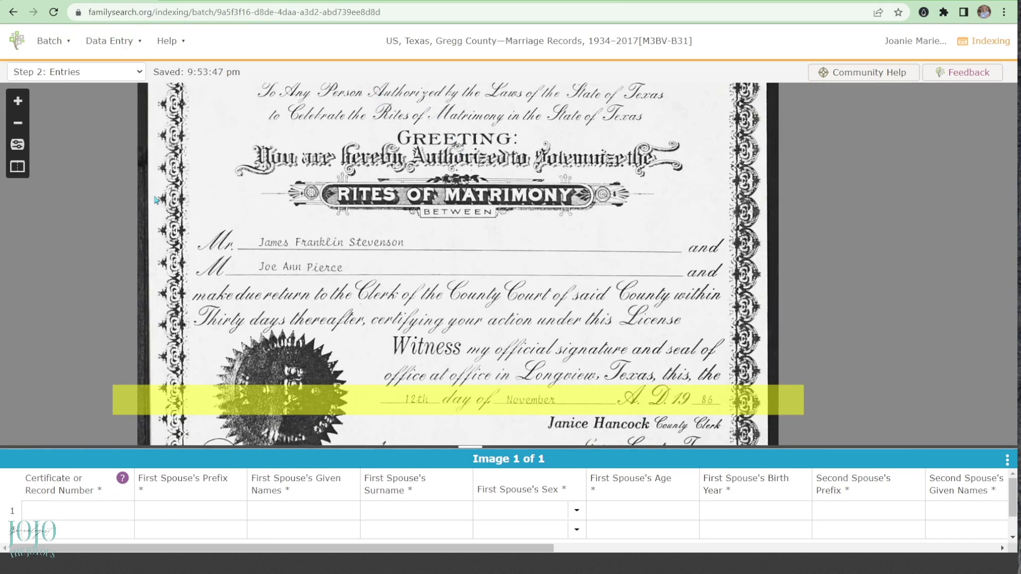
click(141, 42)
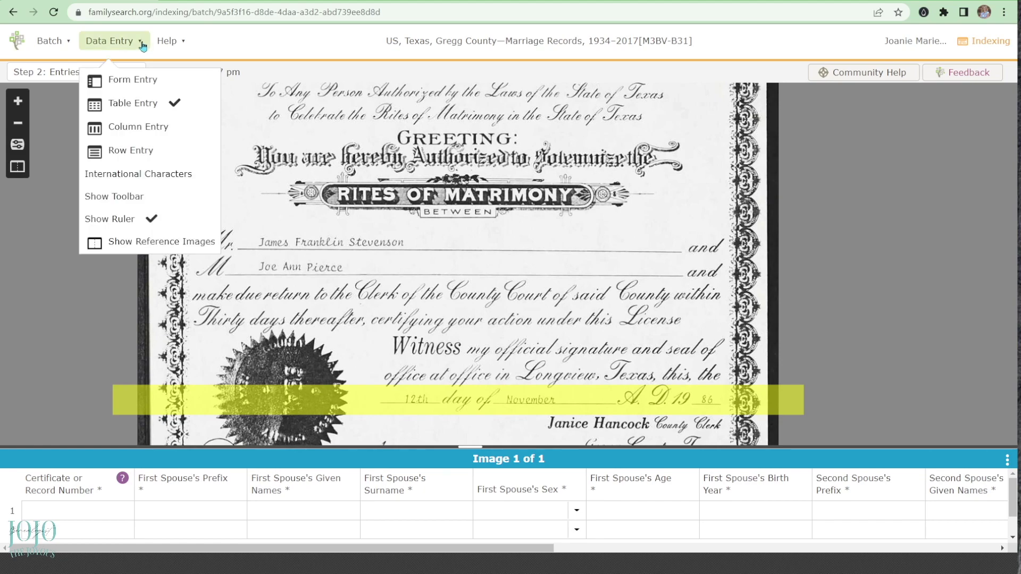
click(157, 200)
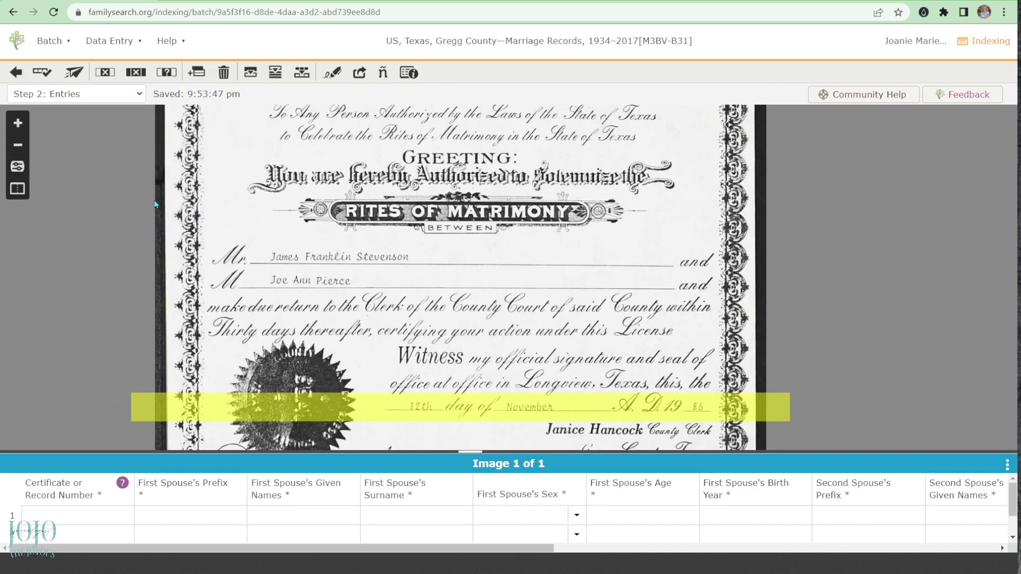
click(109, 41)
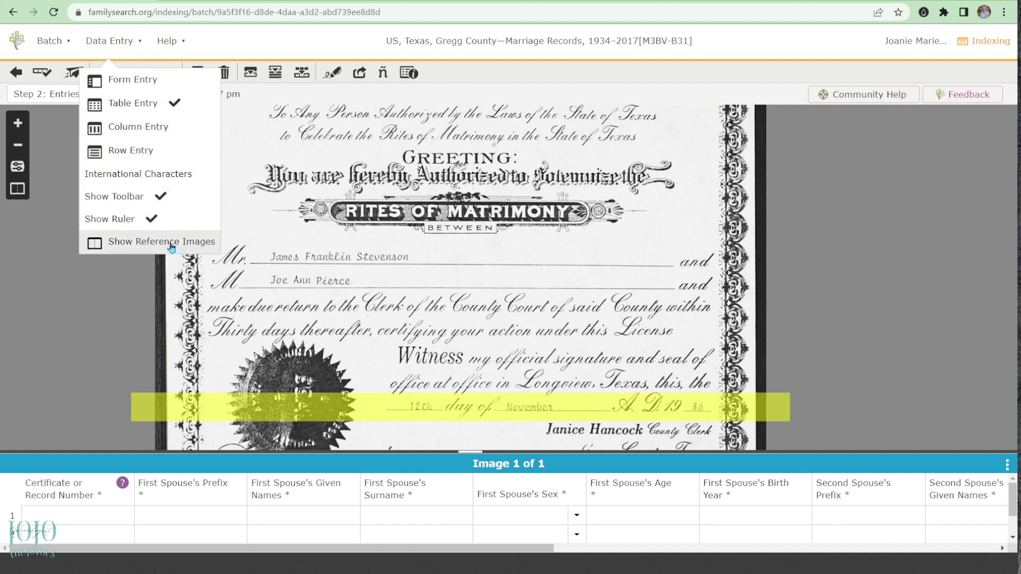
click(141, 242)
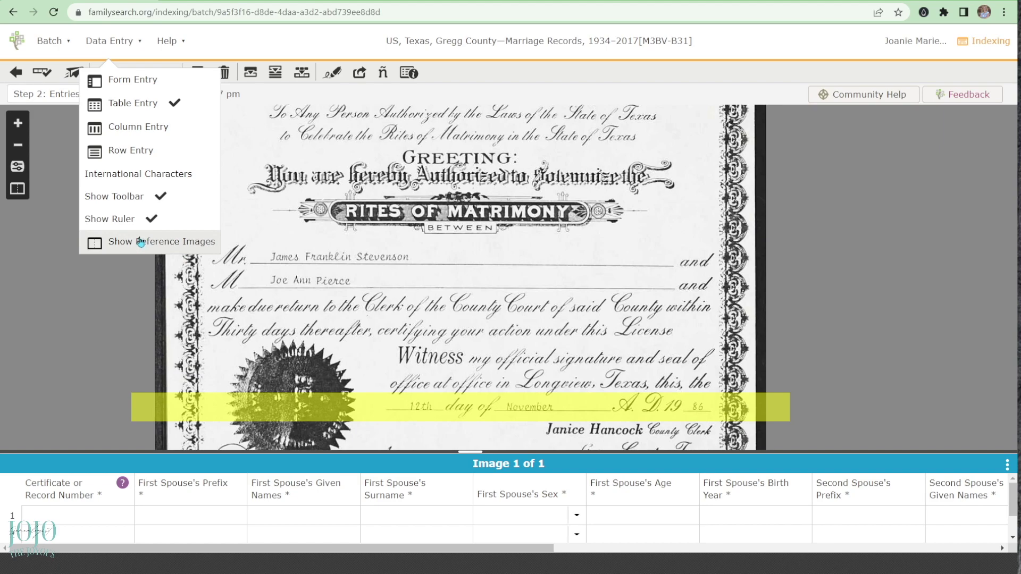
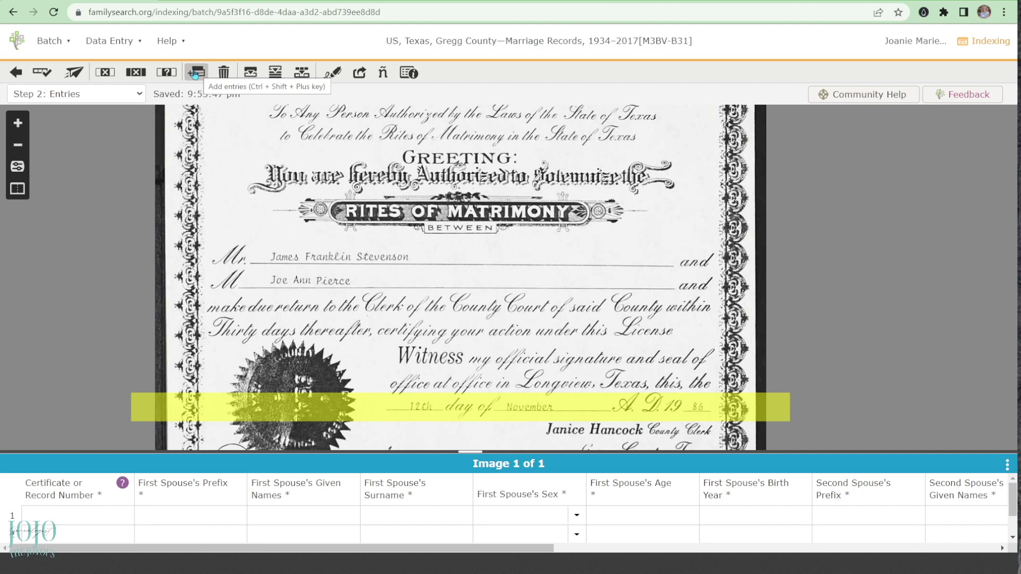
- Add a second entry to the batch
click(195, 75)
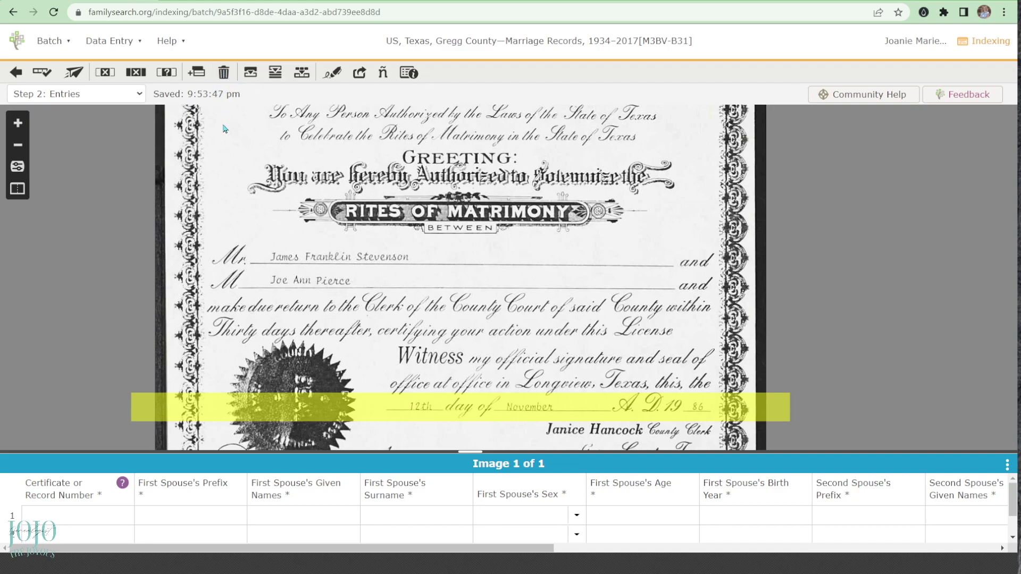
scroll(229, 151, down, 1)
scroll(619, 292, down, 1)
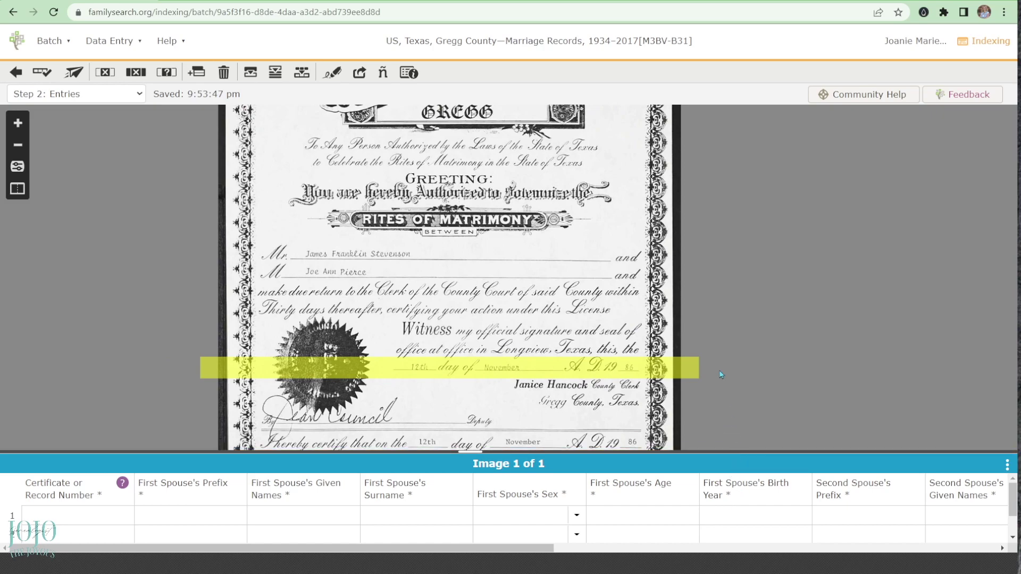
- Move the entry form above the record image and drag the splitter to enlarge it
click(1007, 465)
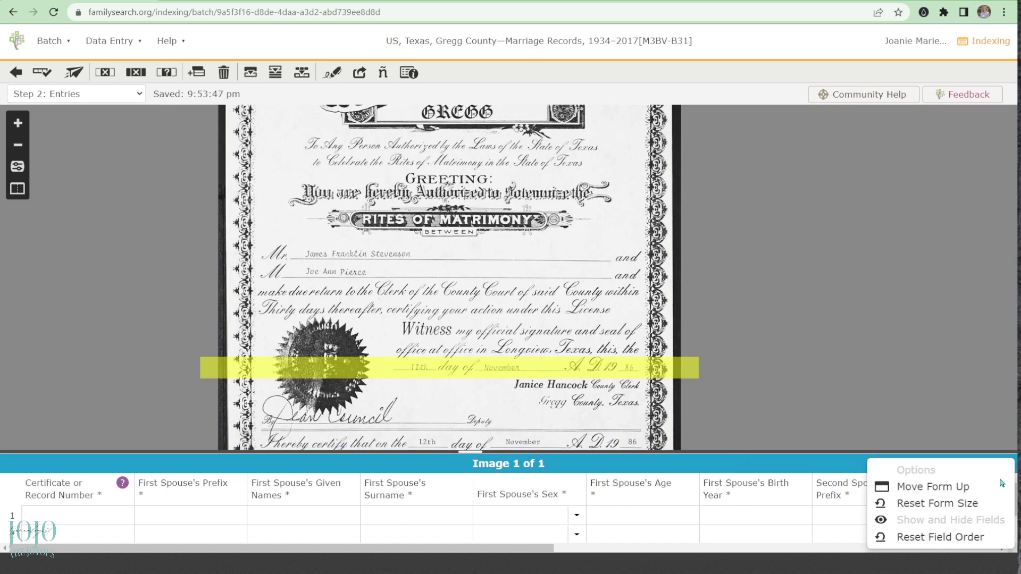
click(968, 487)
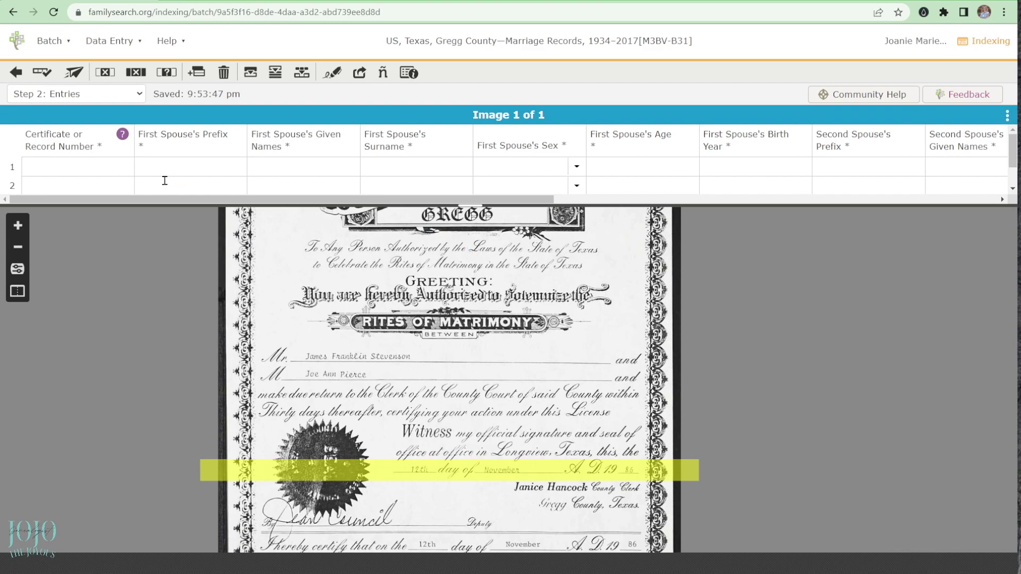
drag(472, 205, 522, 241)
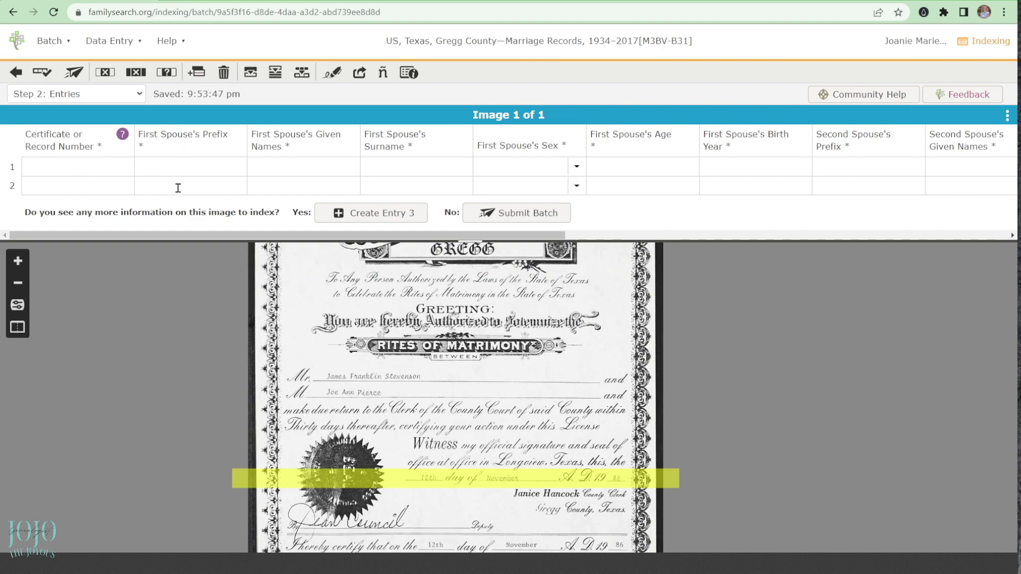
click(182, 166)
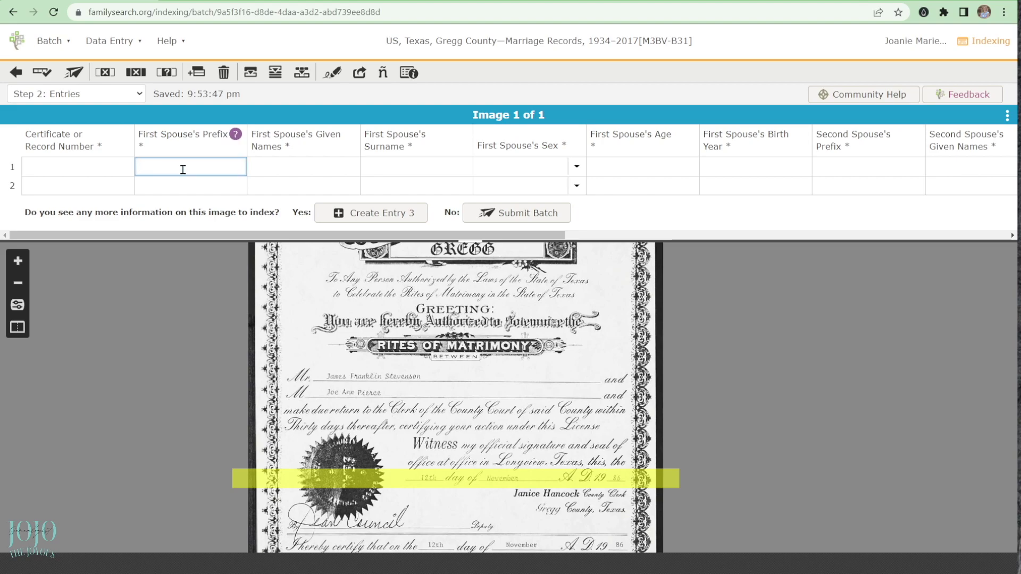
text(Mrs.)
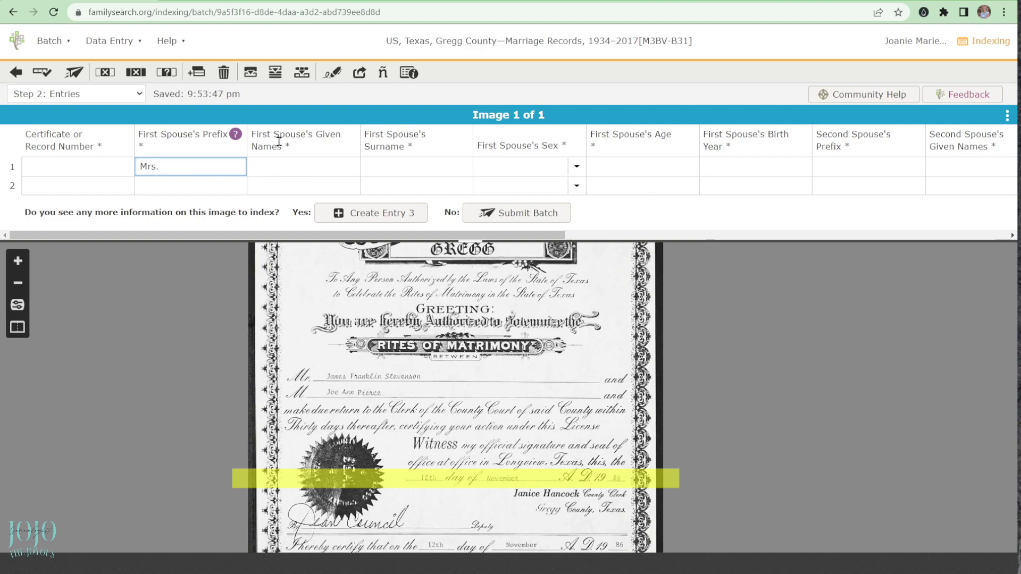
click(274, 73)
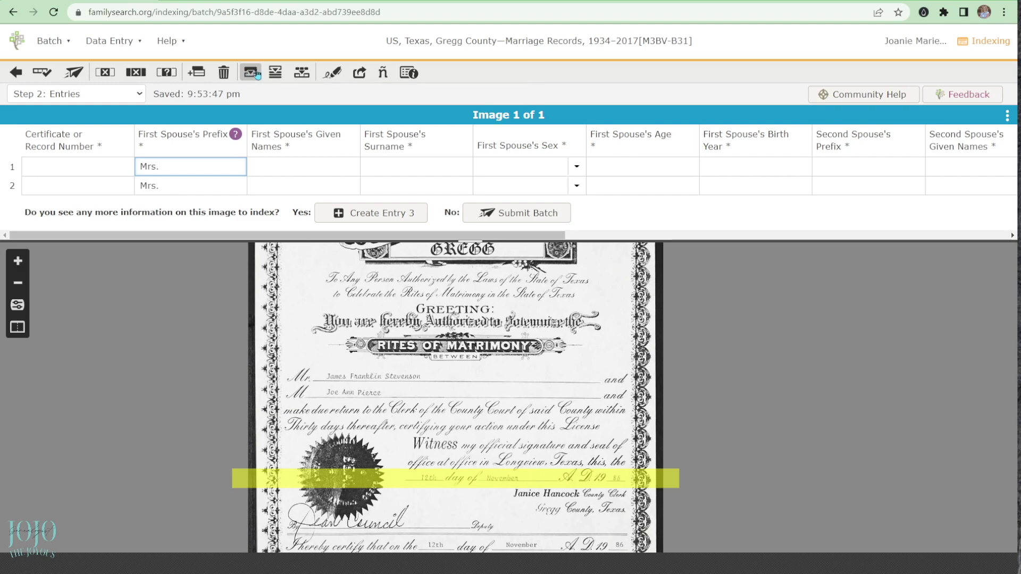
click(205, 189)
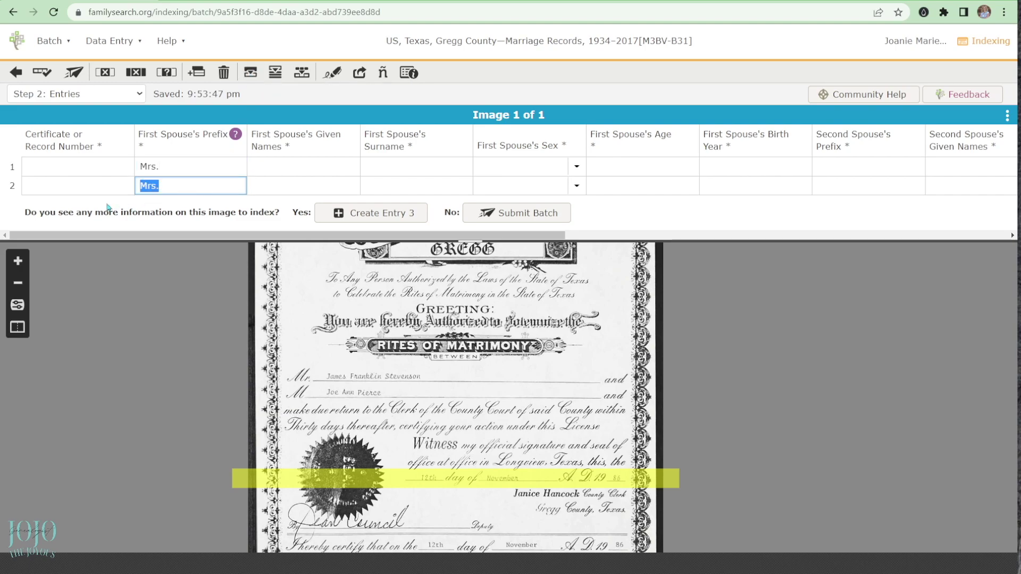
key(BackSpace)
click(174, 171)
key(BackSpace)
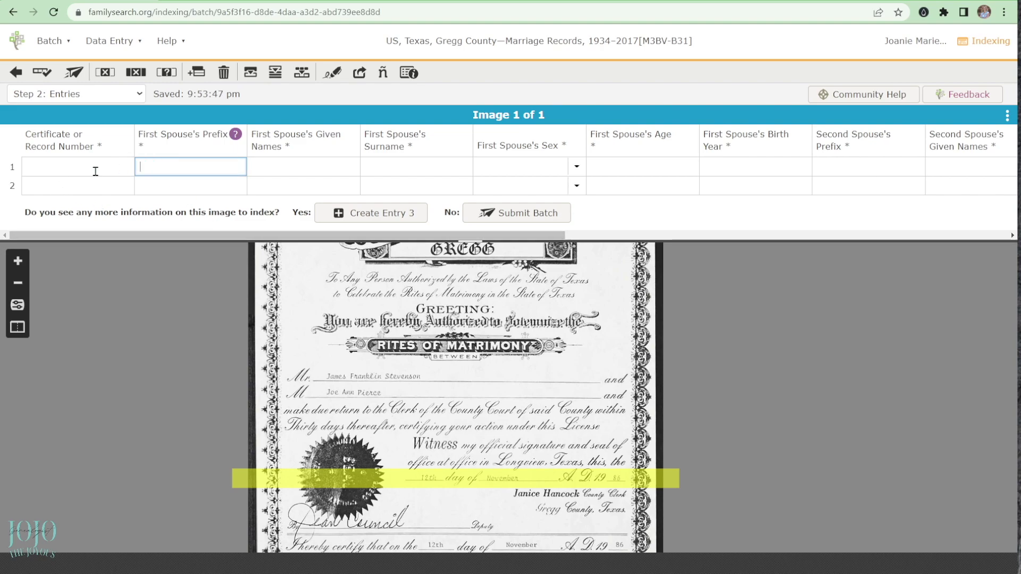
click(336, 77)
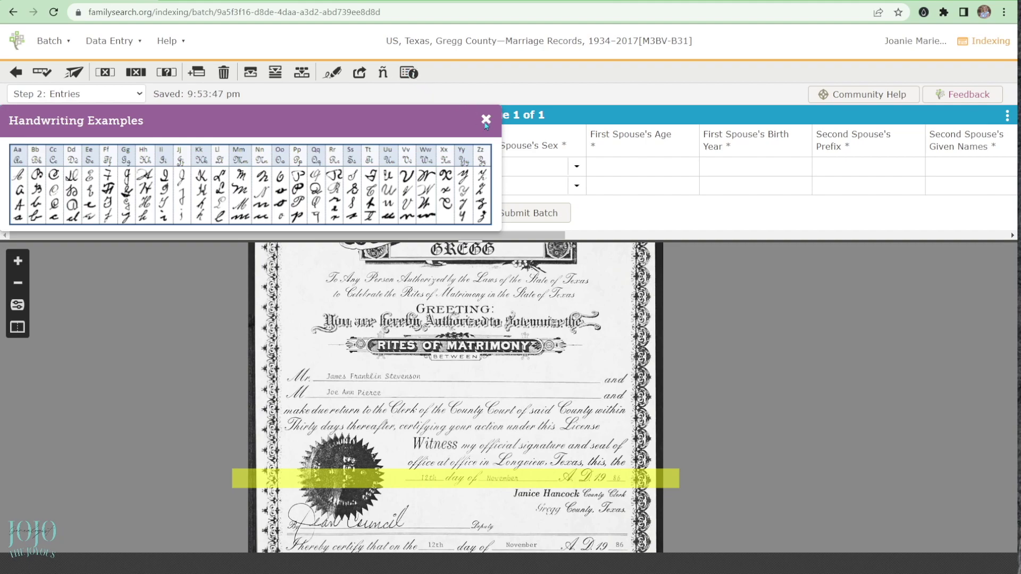
click(410, 73)
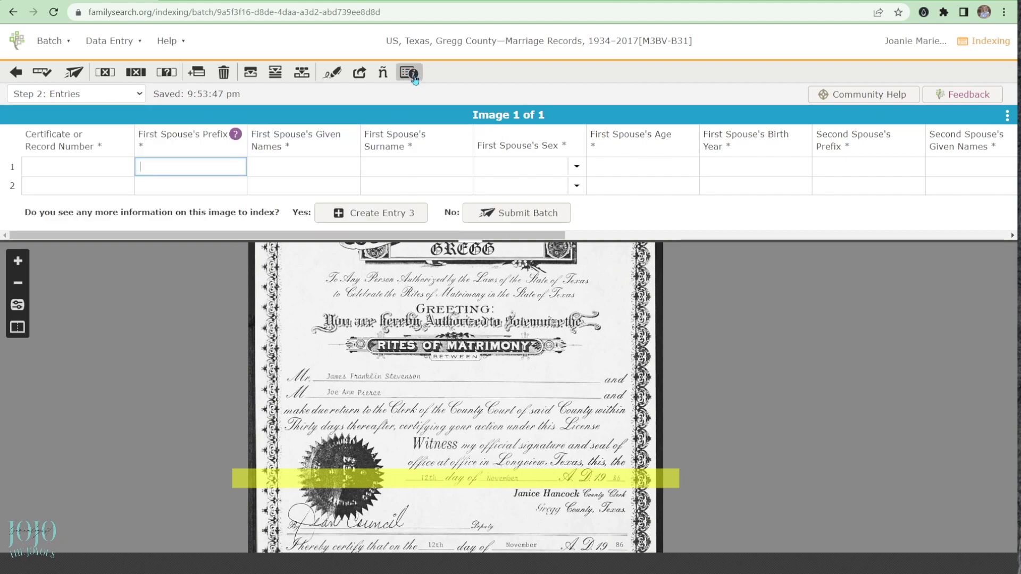
click(409, 72)
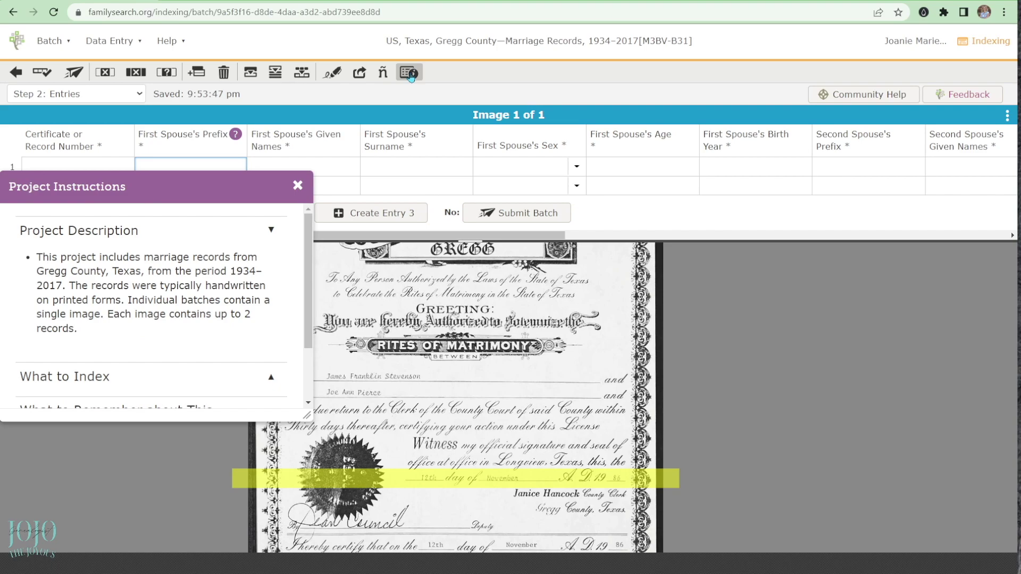
scroll(221, 269, down, 1)
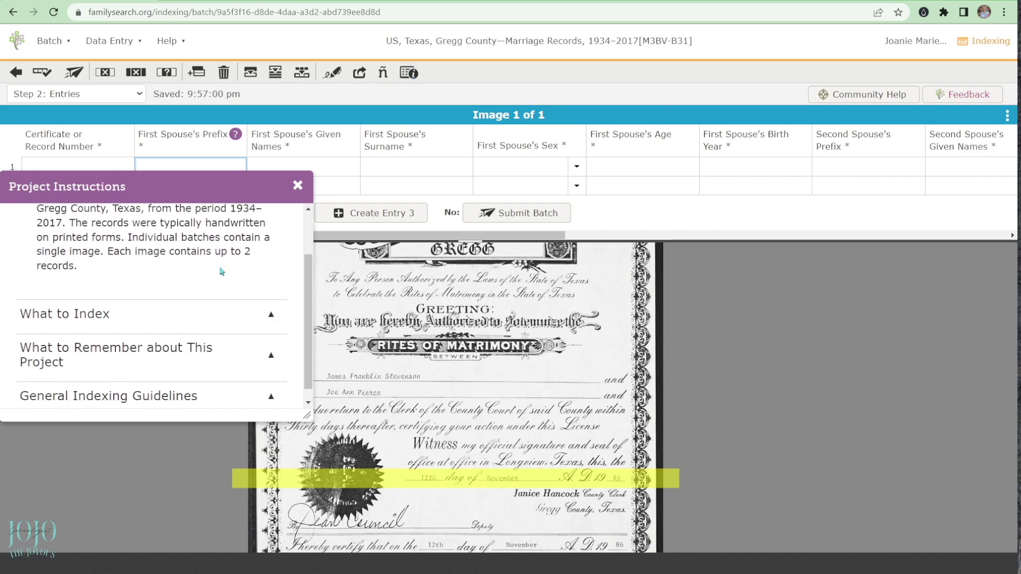
scroll(238, 306, up, 1)
scroll(238, 305, up, 1)
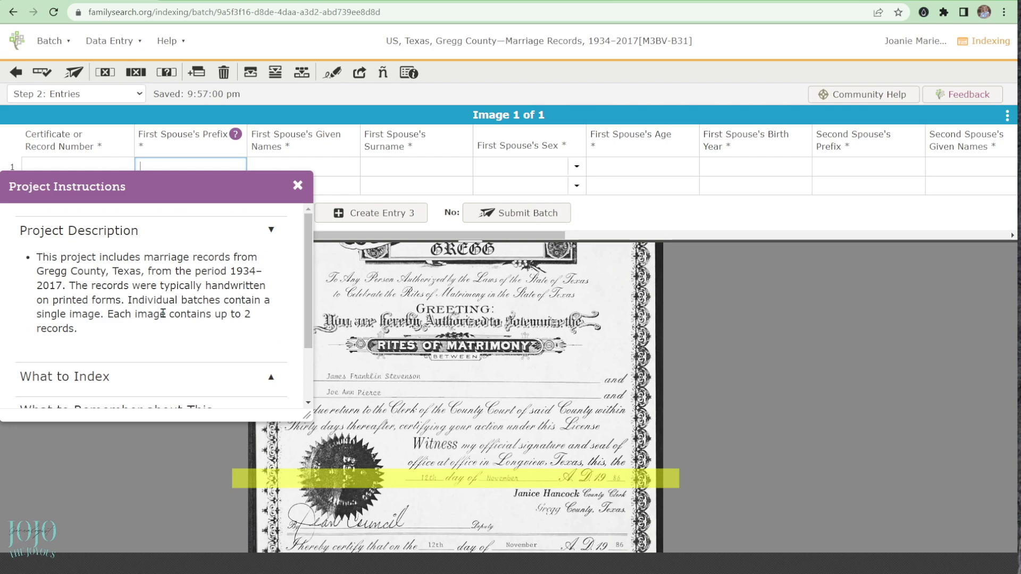
scroll(119, 371, down, 1)
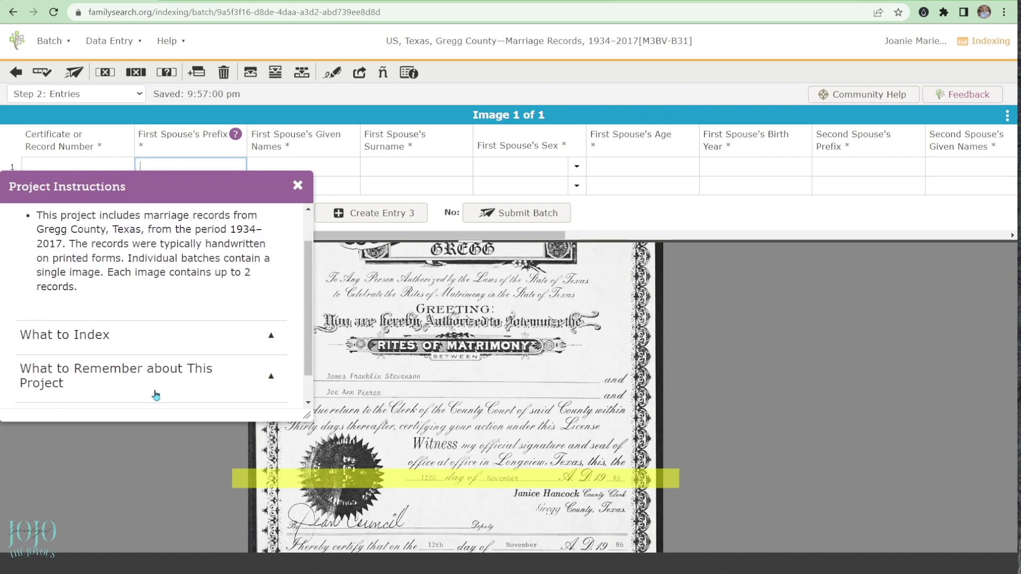
scroll(158, 390, down, 1)
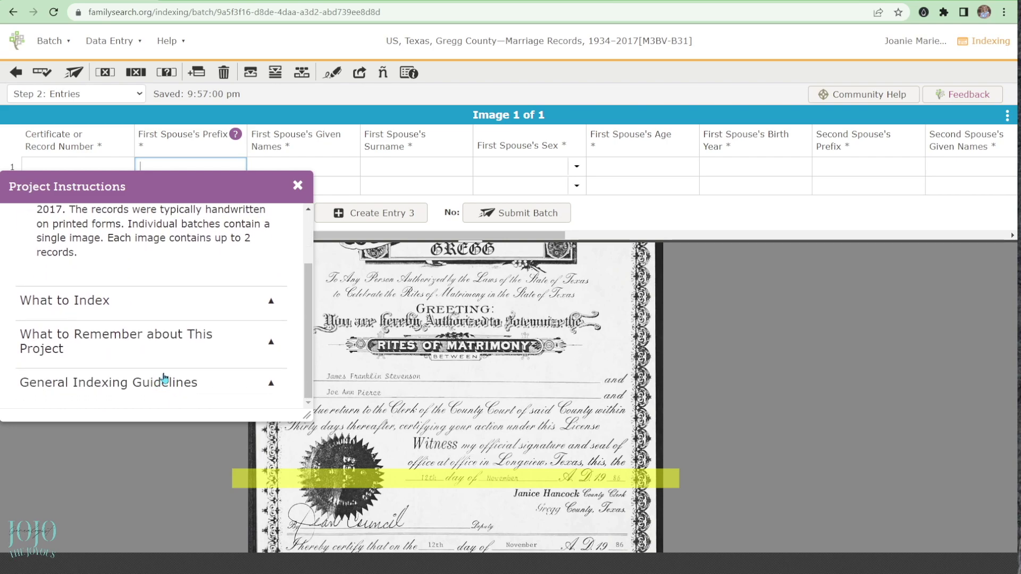
scroll(260, 279, up, 2)
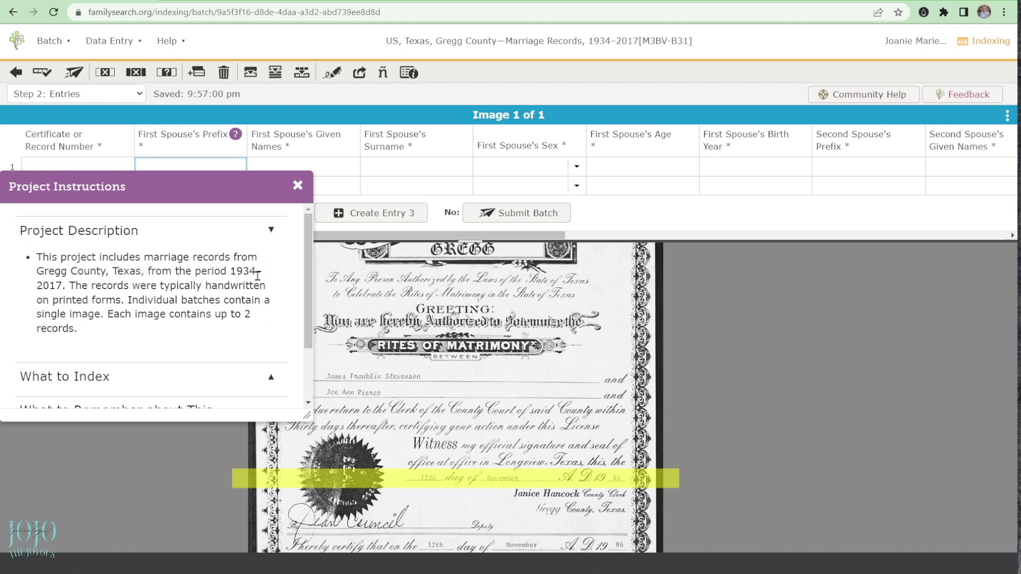
click(279, 231)
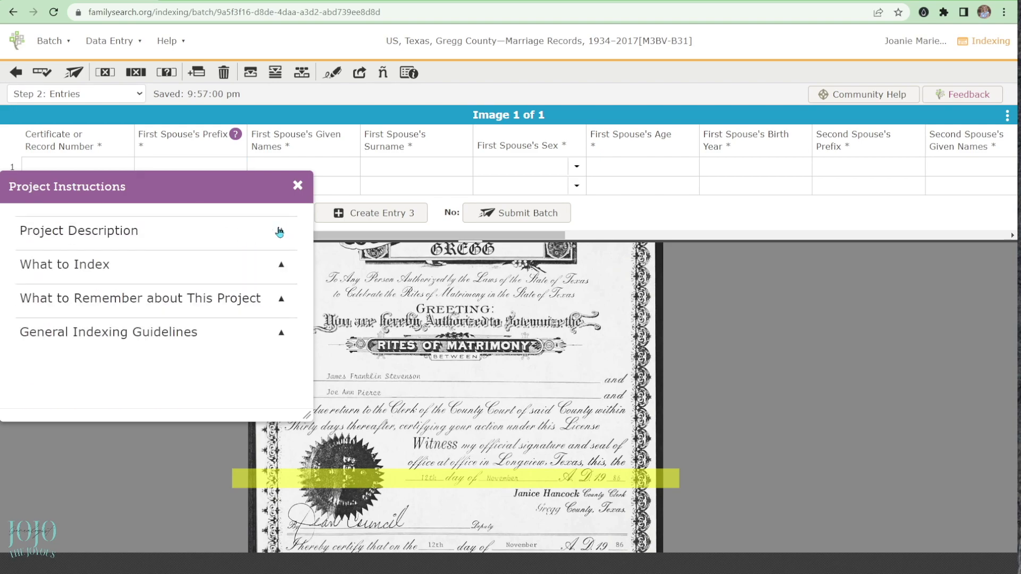
click(297, 186)
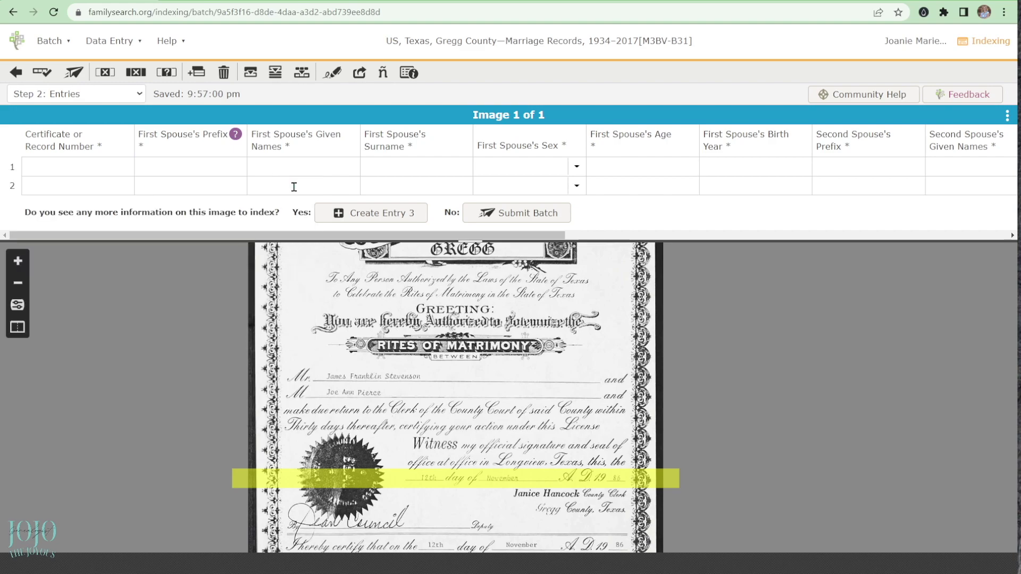
click(868, 95)
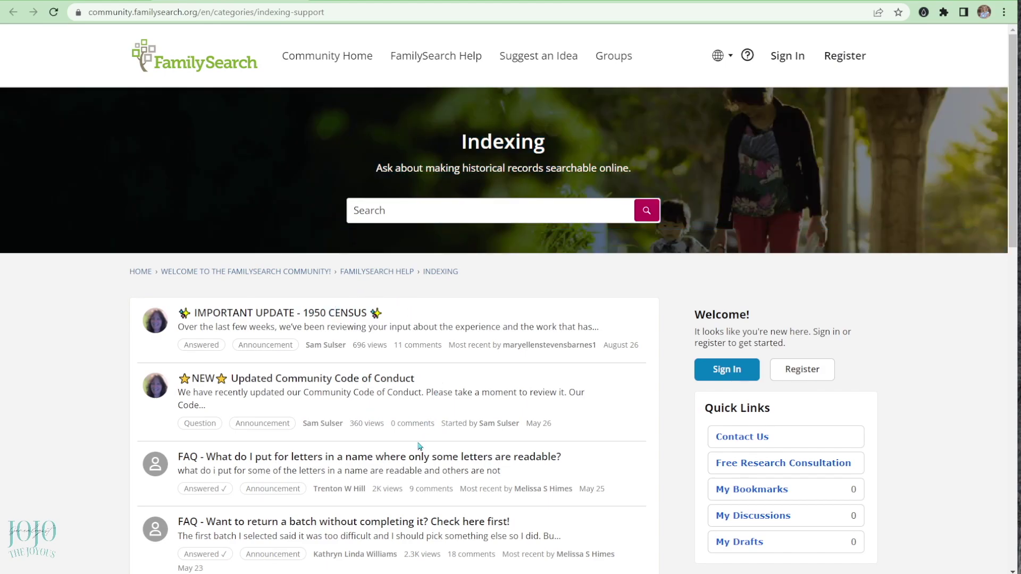
scroll(409, 431, down, 3)
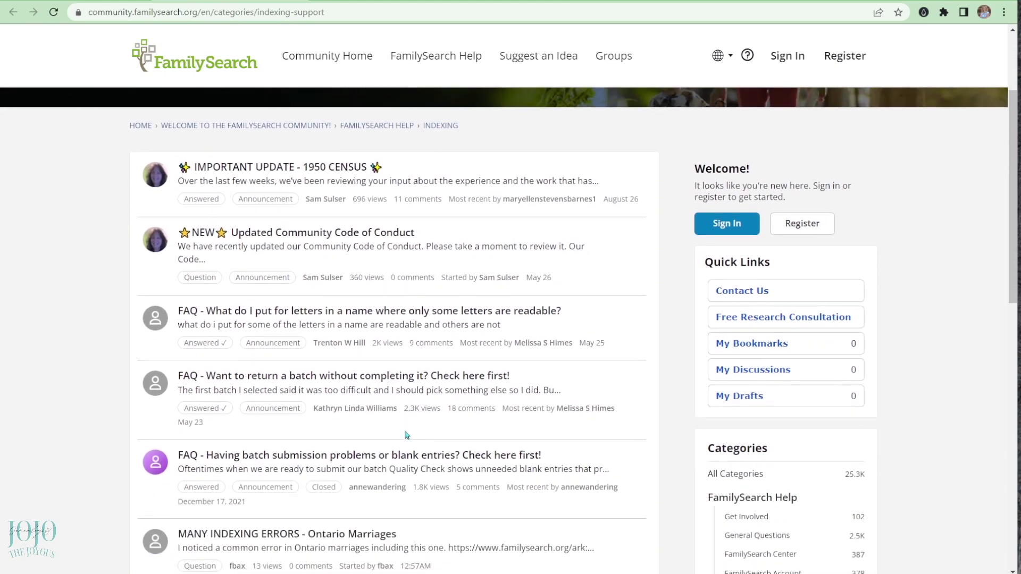
scroll(371, 390, up, 3)
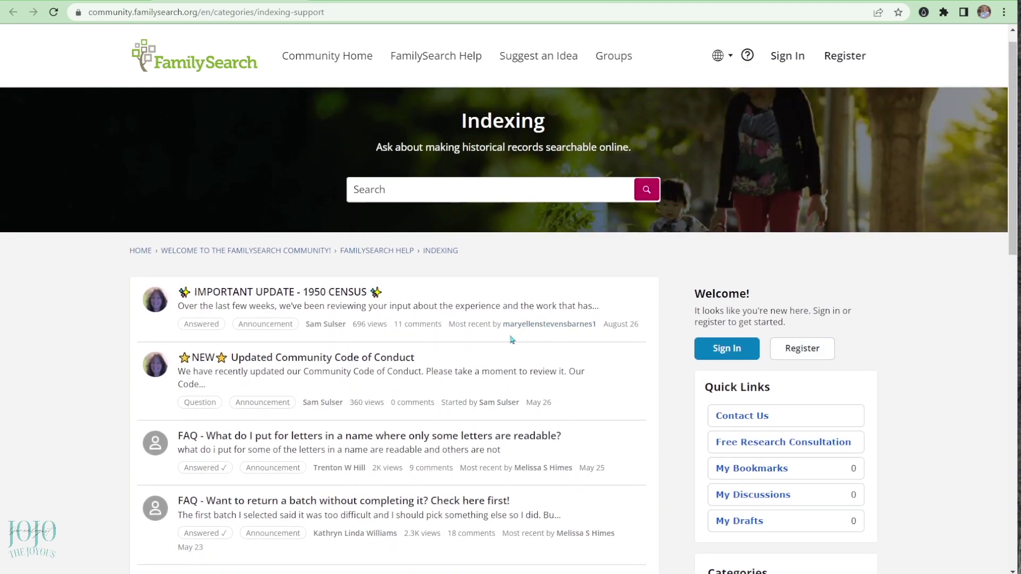
click(60, 0)
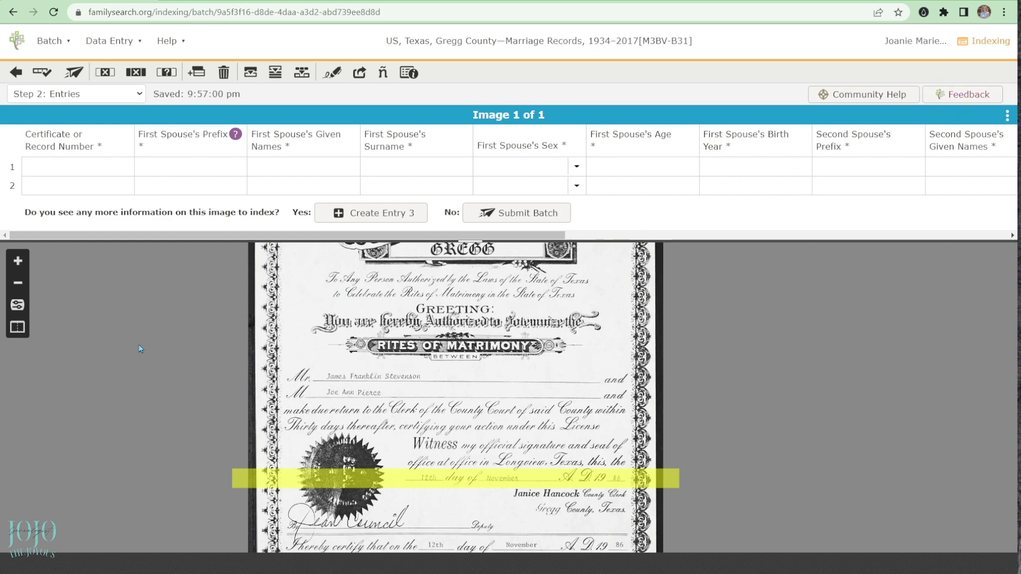
- Set the reading guide on the Rites of Matrimony line and record certificate number 1453 for entry 1
scroll(416, 442, down, 3)
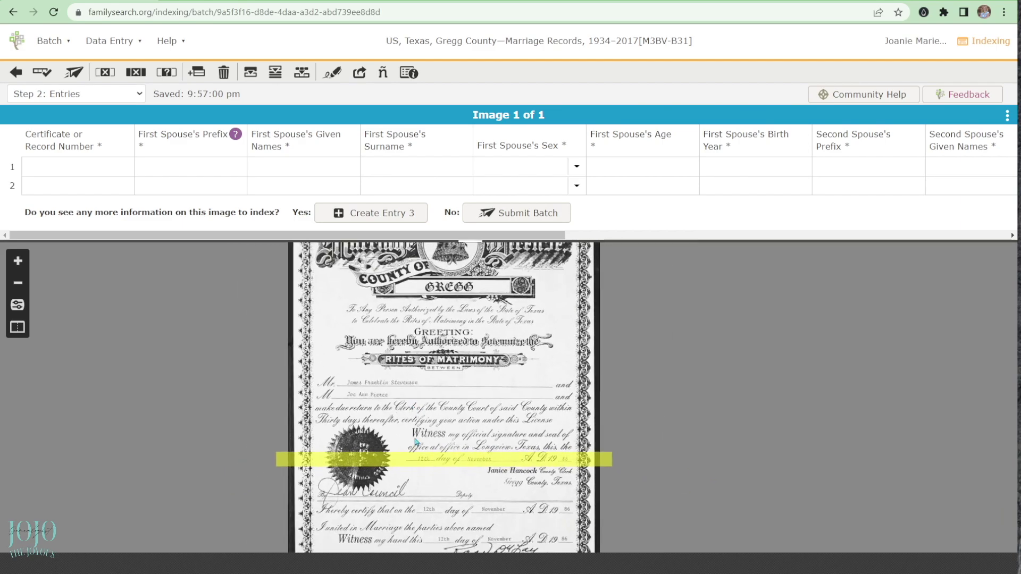
drag(418, 458, 427, 320)
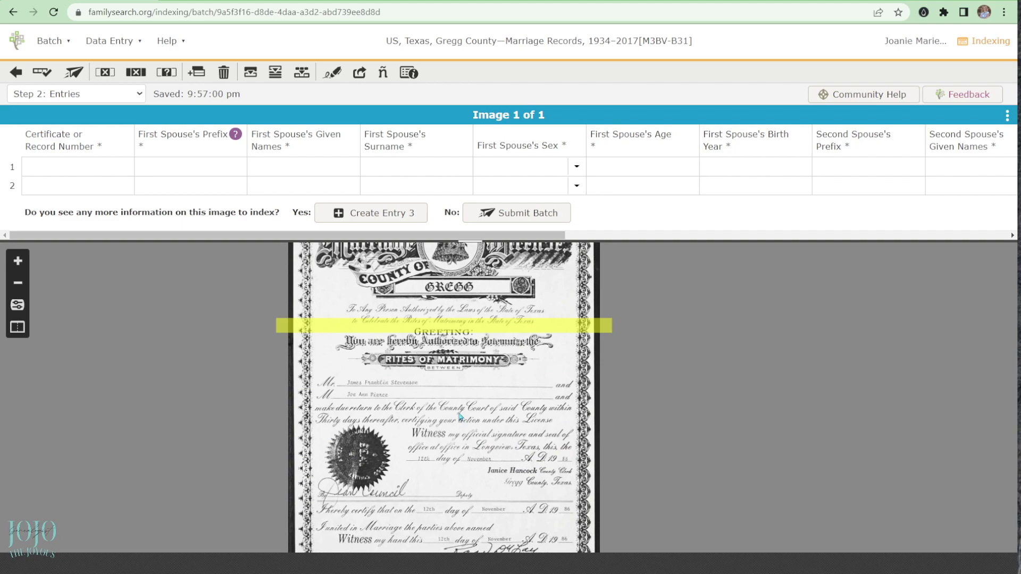
scroll(454, 392, up, 5)
scroll(512, 435, up, 2)
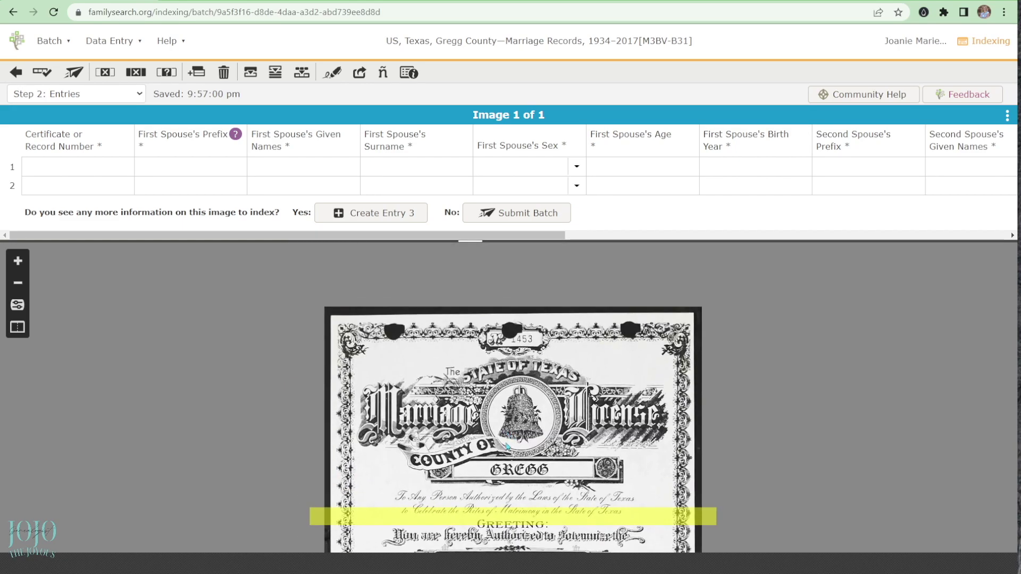
scroll(508, 394, up, 1)
scroll(512, 380, up, 3)
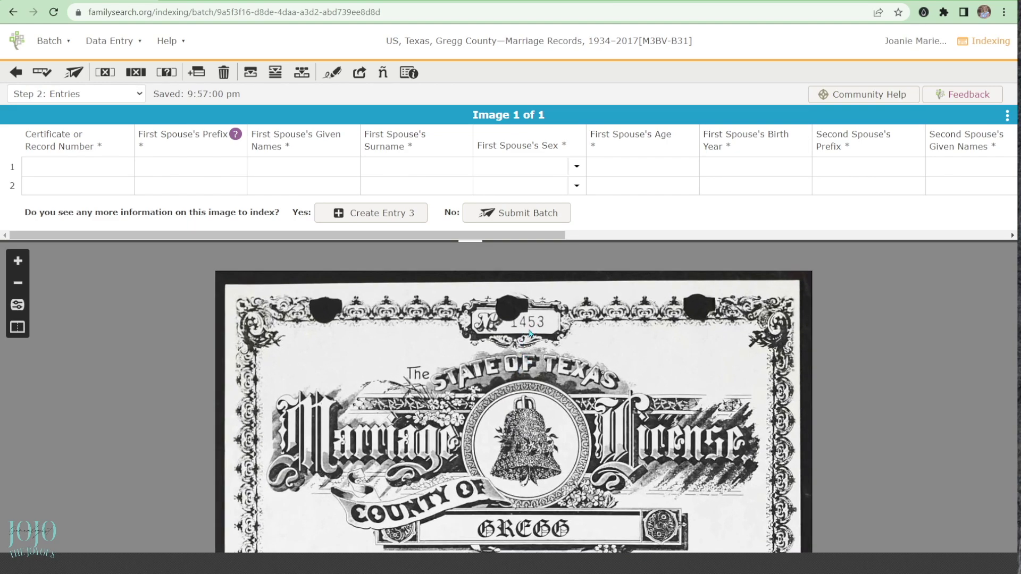
click(105, 169)
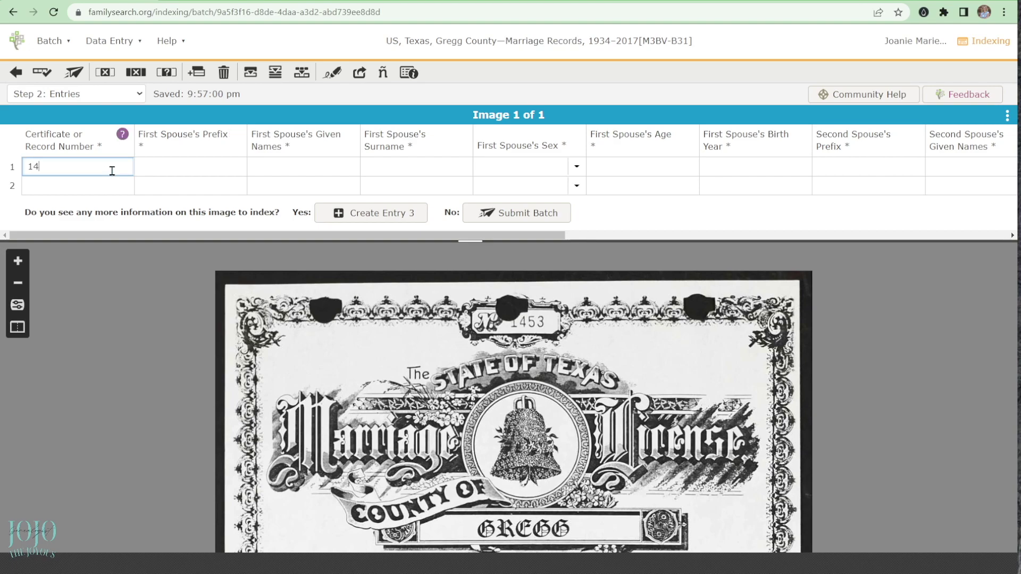
click(153, 165)
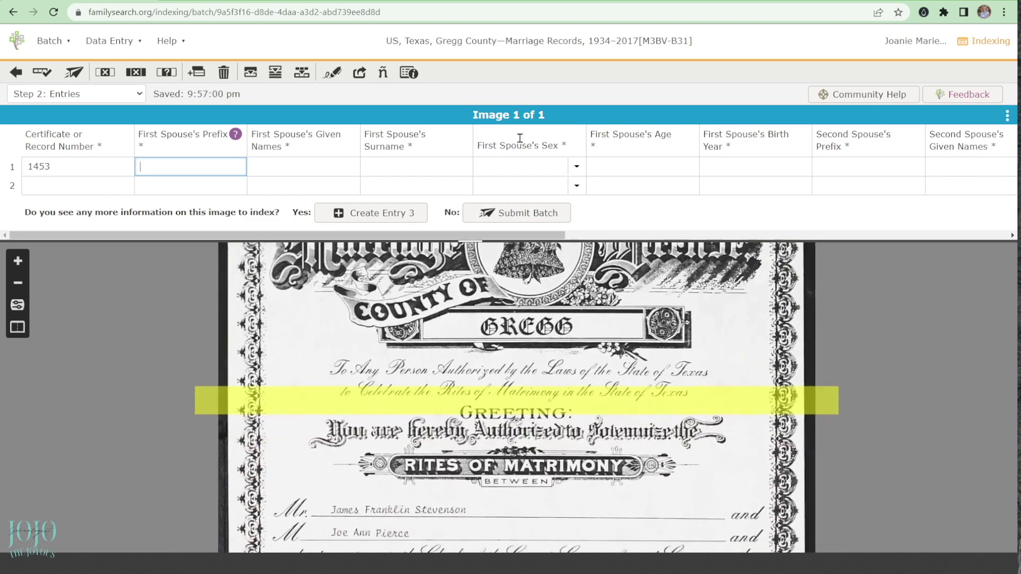
drag(525, 451, 523, 418)
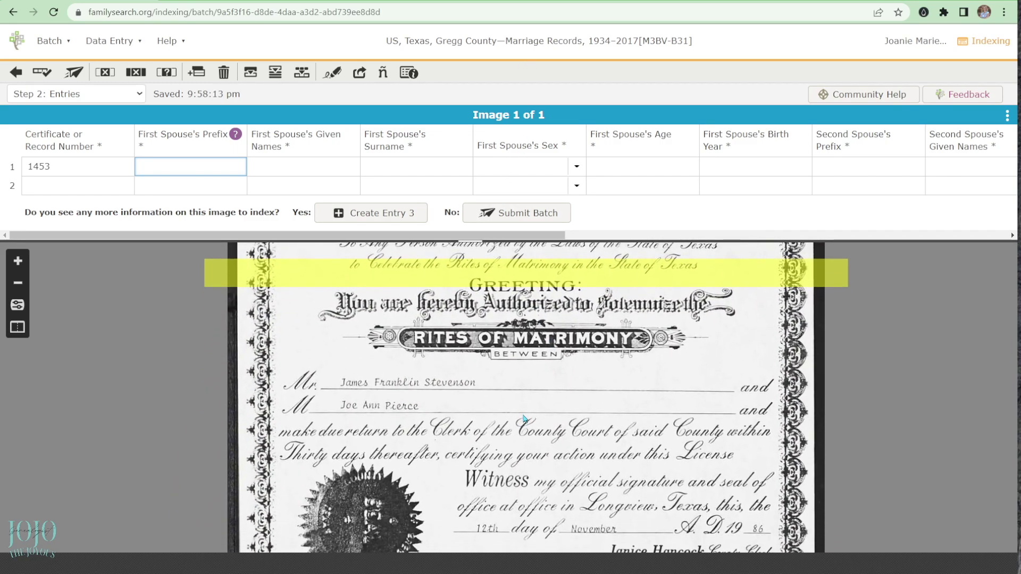
click(235, 135)
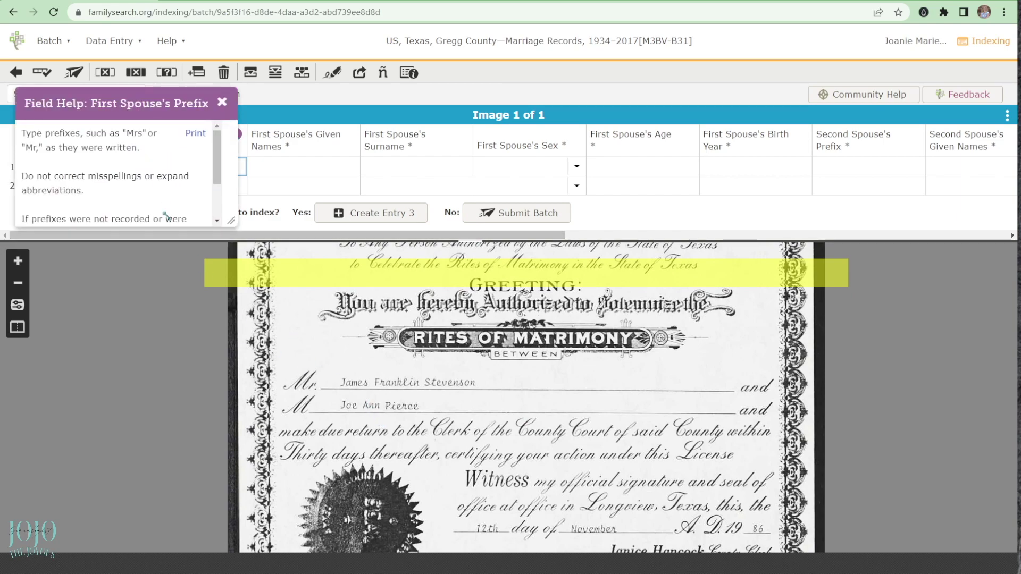
scroll(173, 200, down, 2)
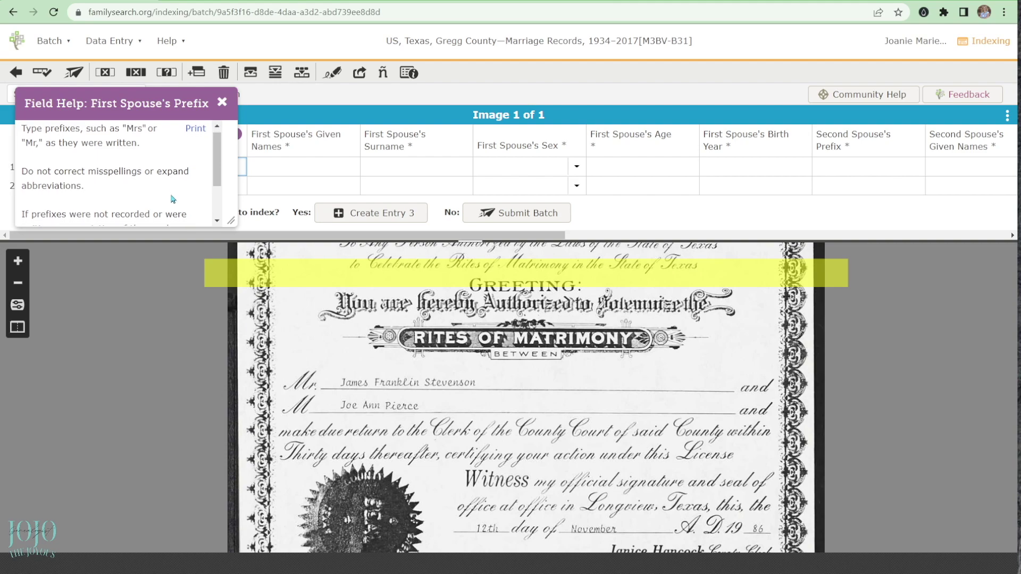
click(222, 102)
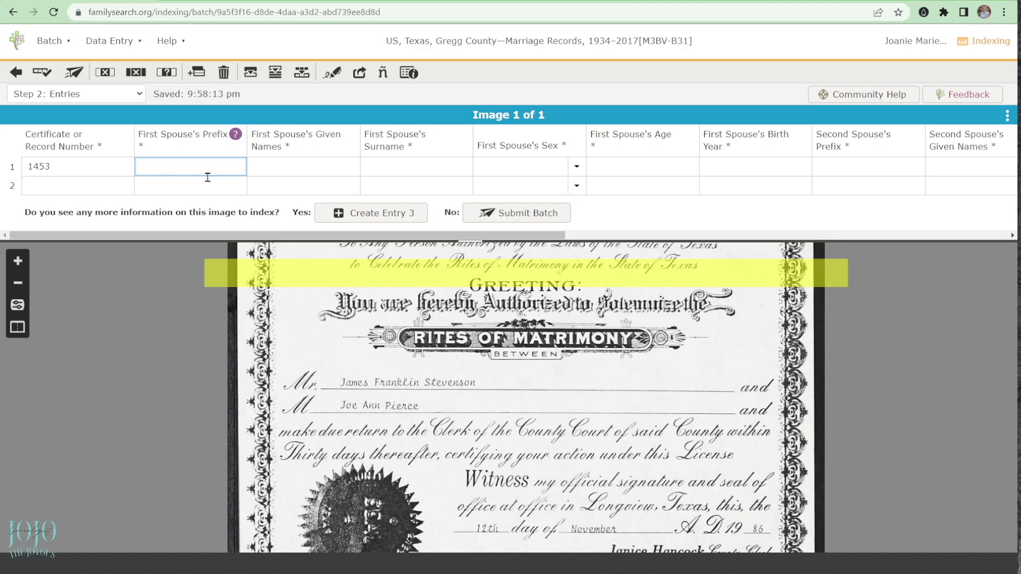
scroll(571, 397, down, 5)
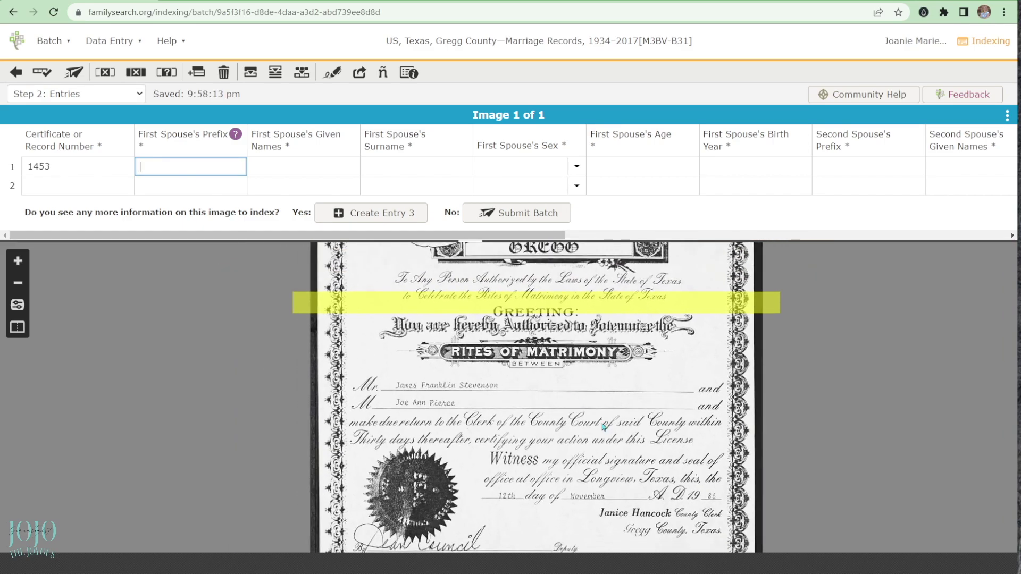
drag(569, 315, 573, 297)
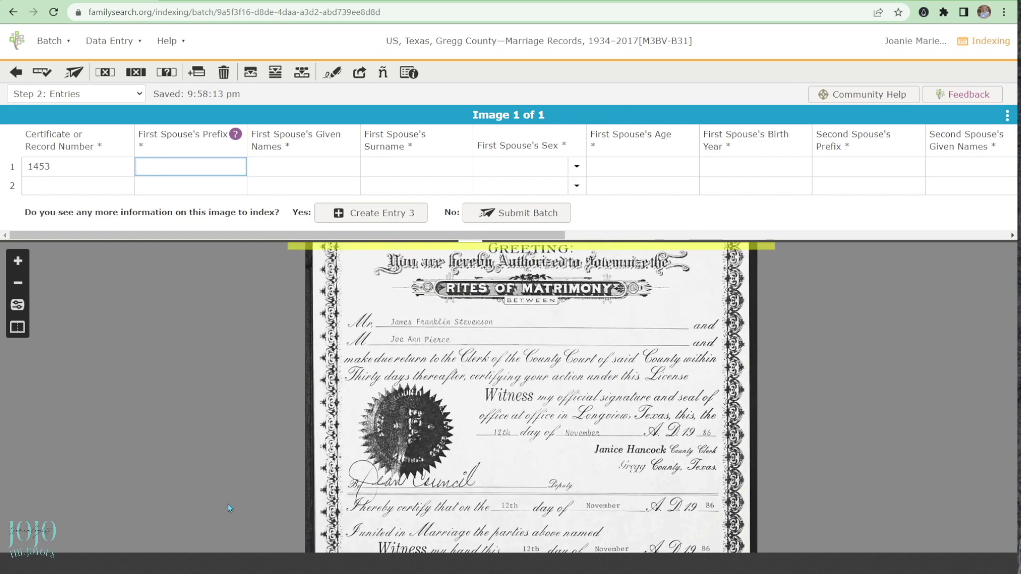
- Mark the first spouse's prefix blank with Ctrl+B and move the highlight toward the names
key(ctrl+b)
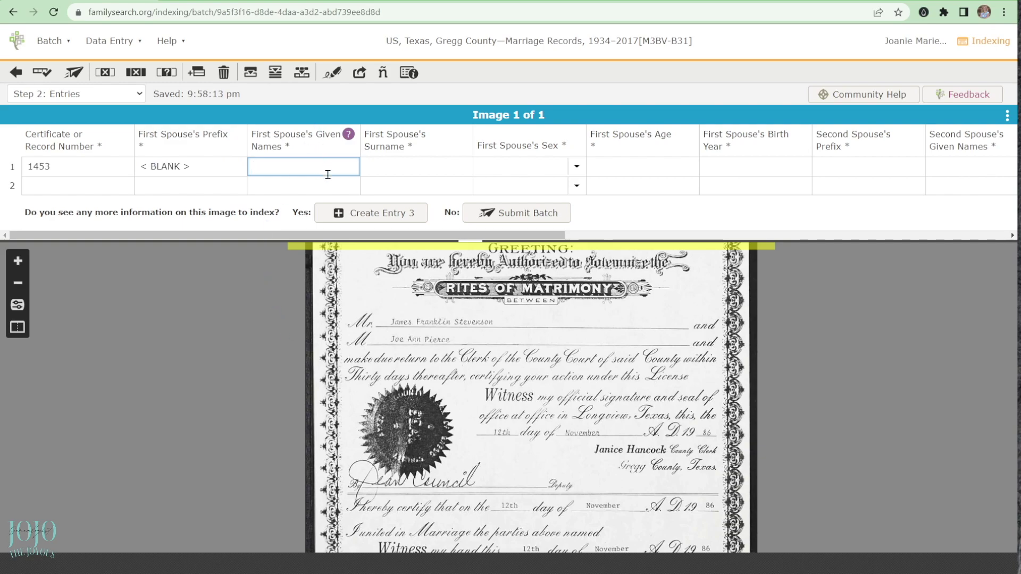
drag(500, 245, 543, 311)
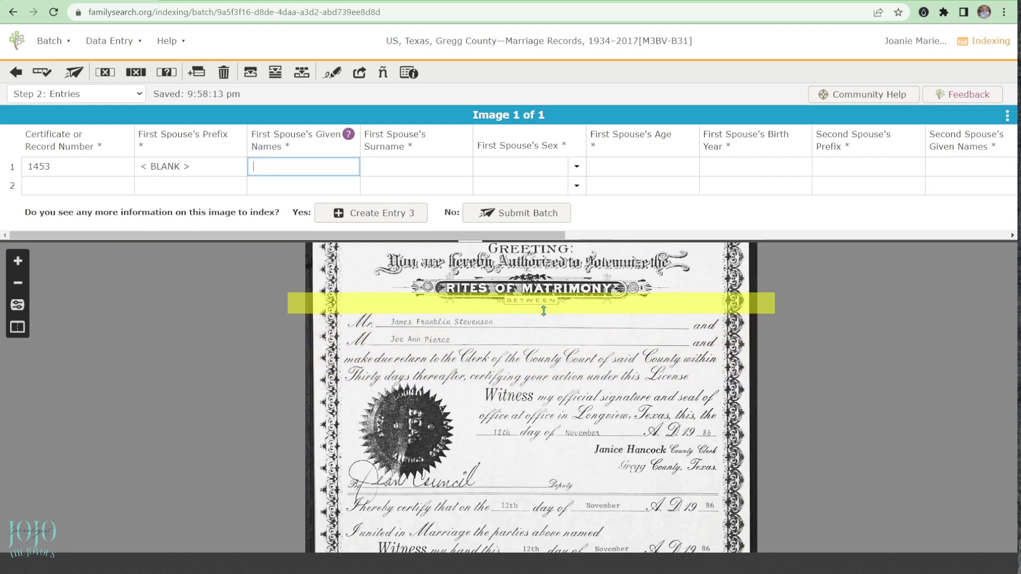
scroll(531, 369, up, 2)
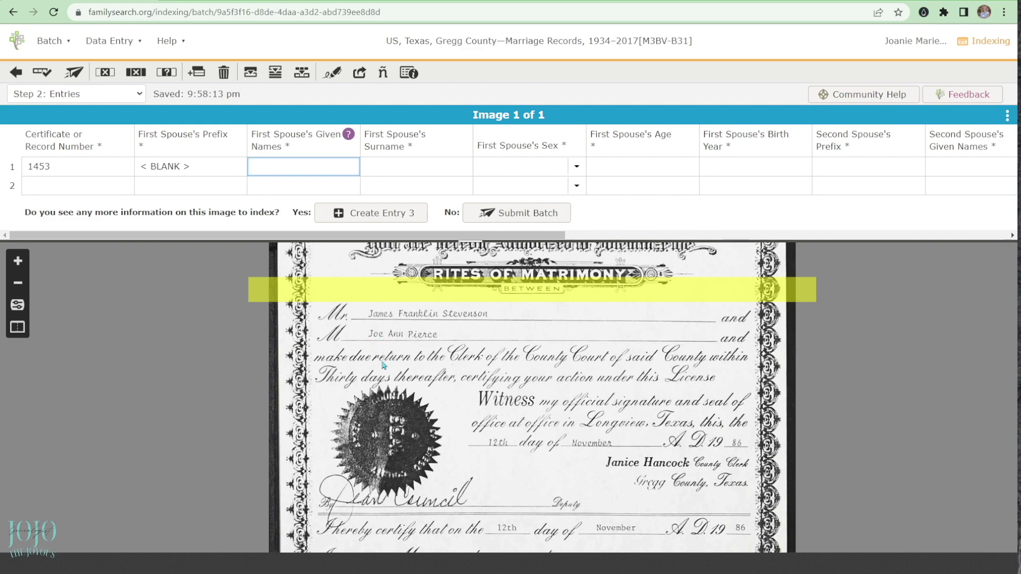
- Place the yellow highlight on the groom's Mr. name line and zoom in for reading
drag(582, 468, 569, 453)
scroll(570, 453, down, 3)
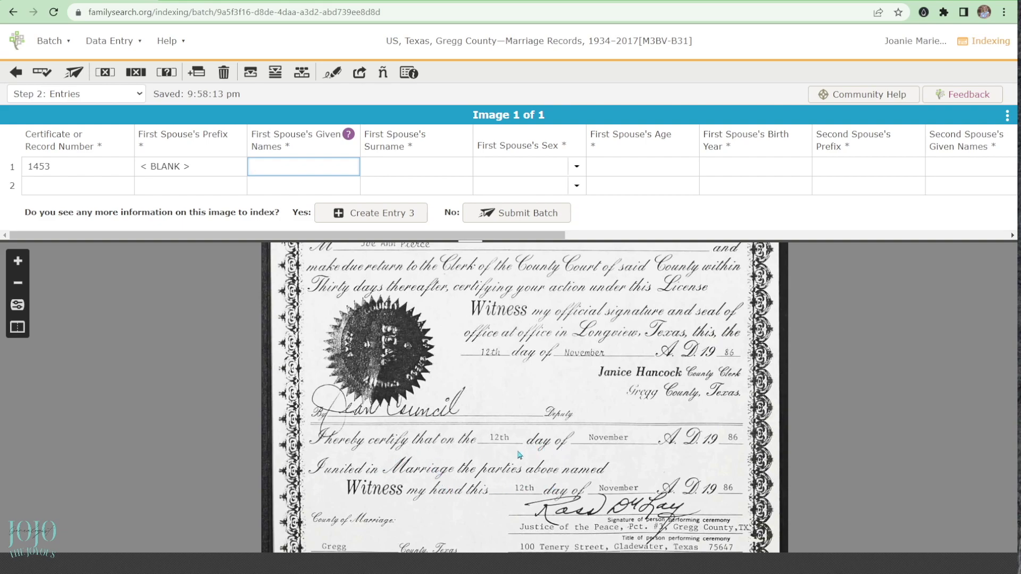
scroll(510, 479, down, 3)
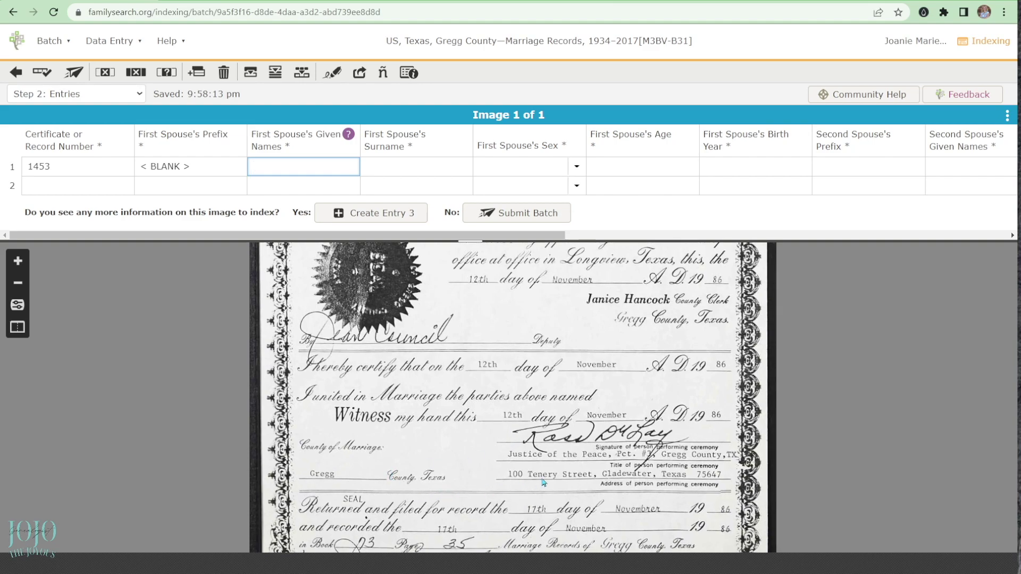
drag(569, 475, 571, 386)
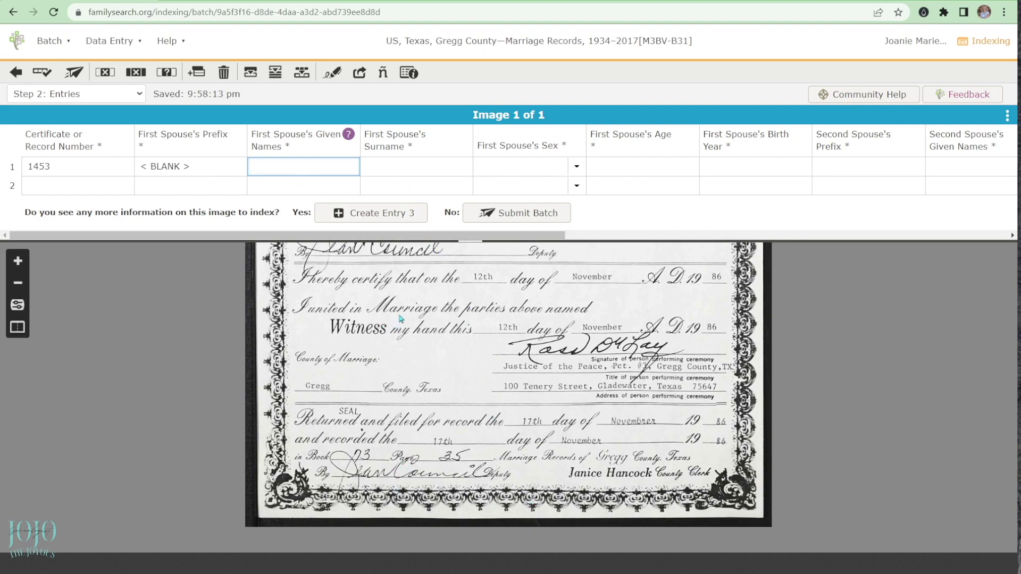
scroll(404, 325, up, 4)
scroll(488, 333, up, 4)
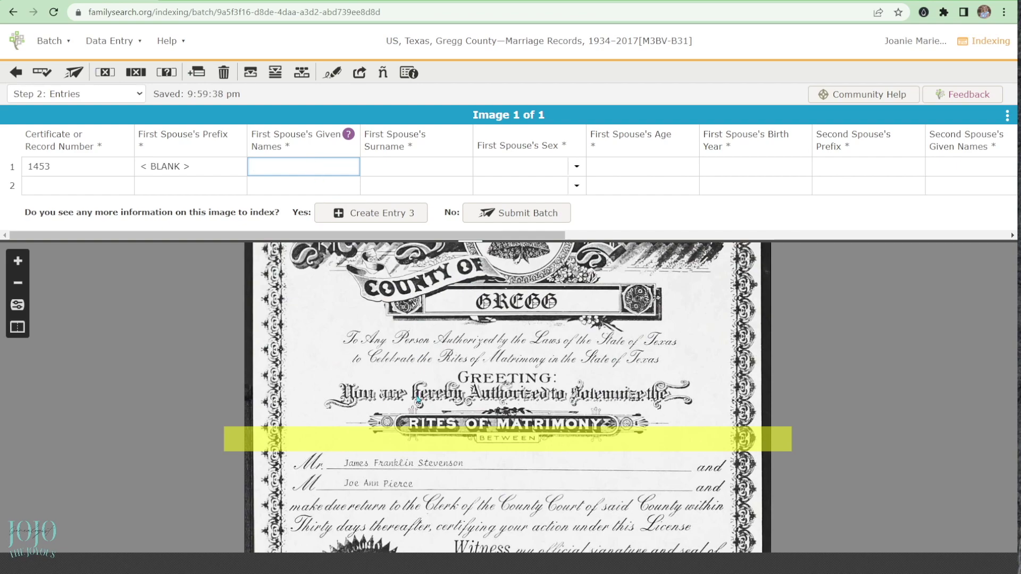
drag(414, 438, 418, 460)
scroll(431, 494, up, 3)
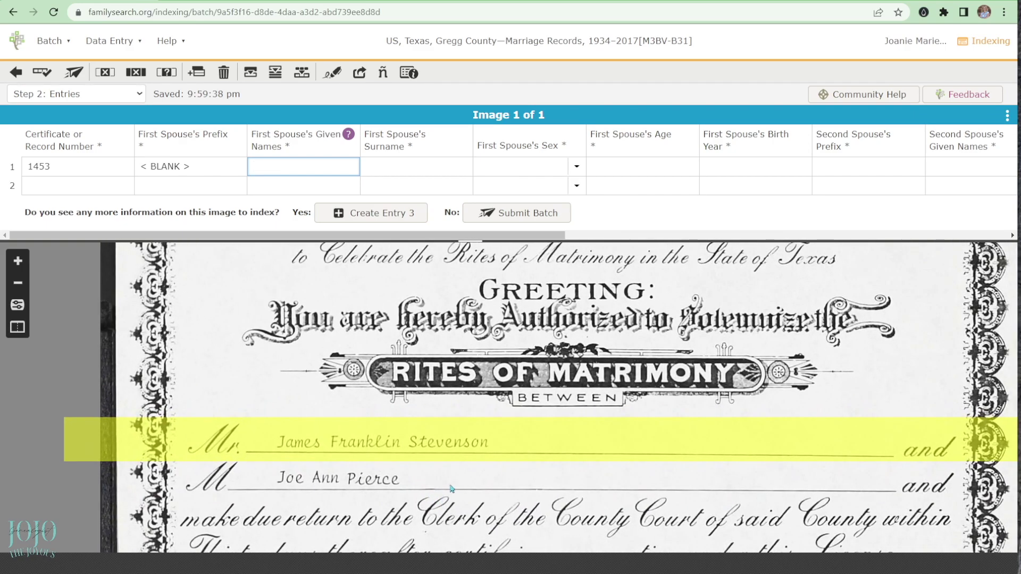
drag(518, 496, 494, 448)
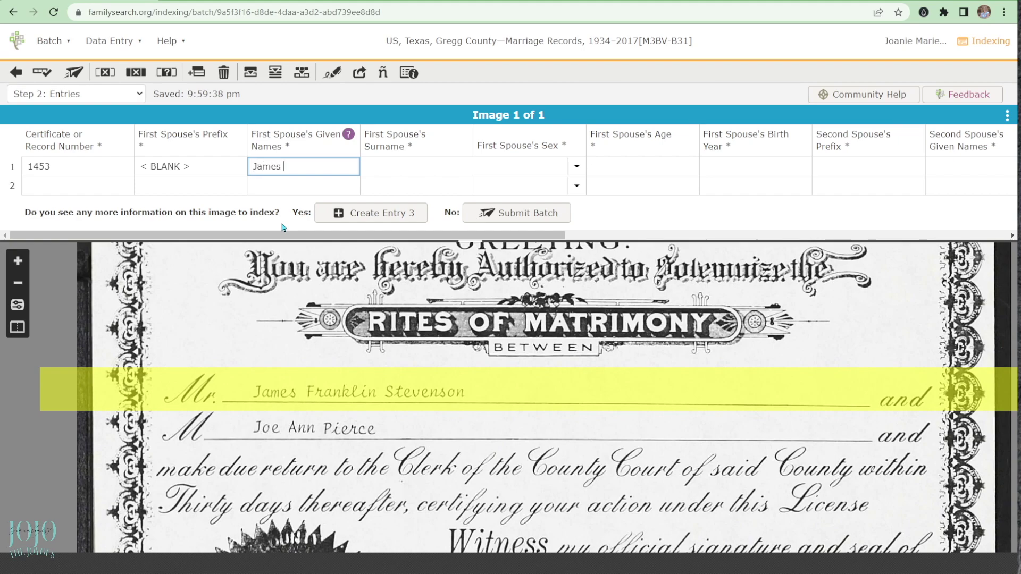
text(lin)
key(Tab)
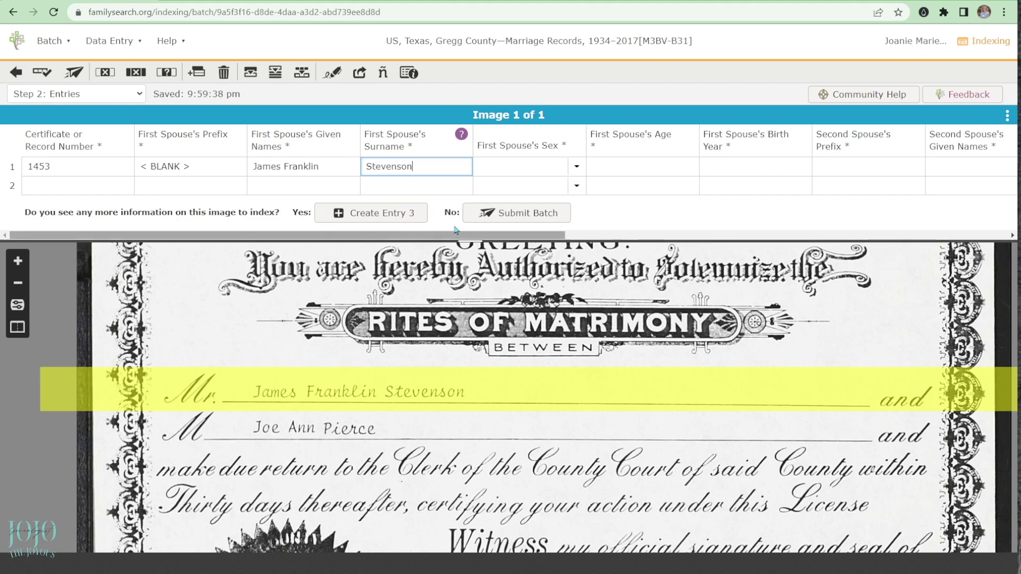
click(521, 167)
click(577, 167)
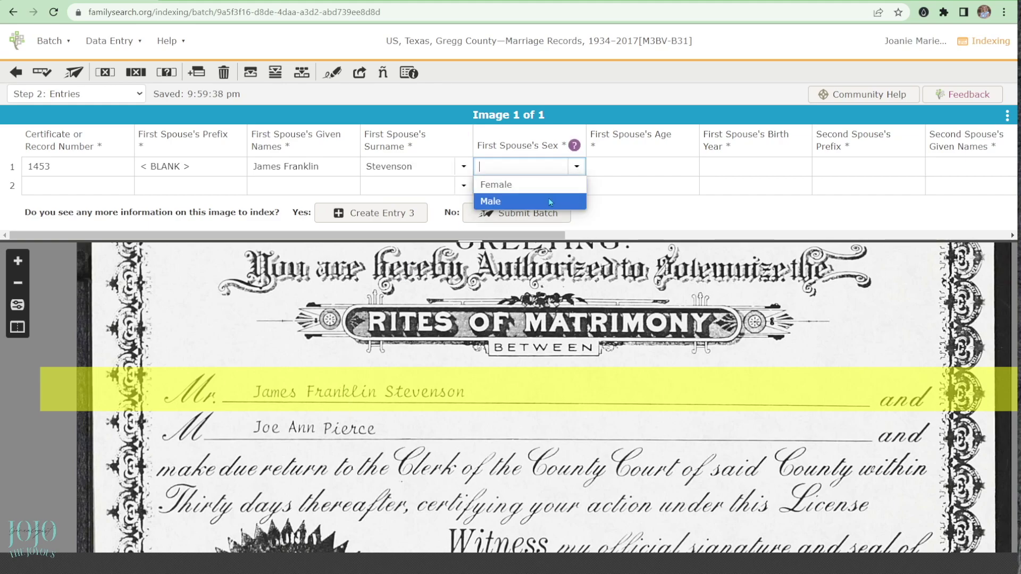
click(536, 200)
click(619, 169)
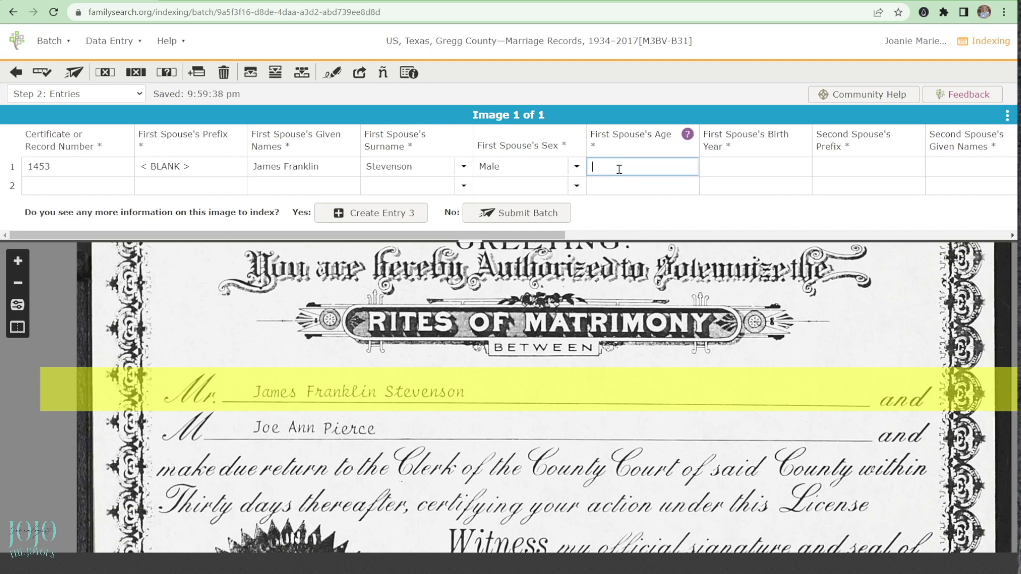
scroll(736, 463, down, 5)
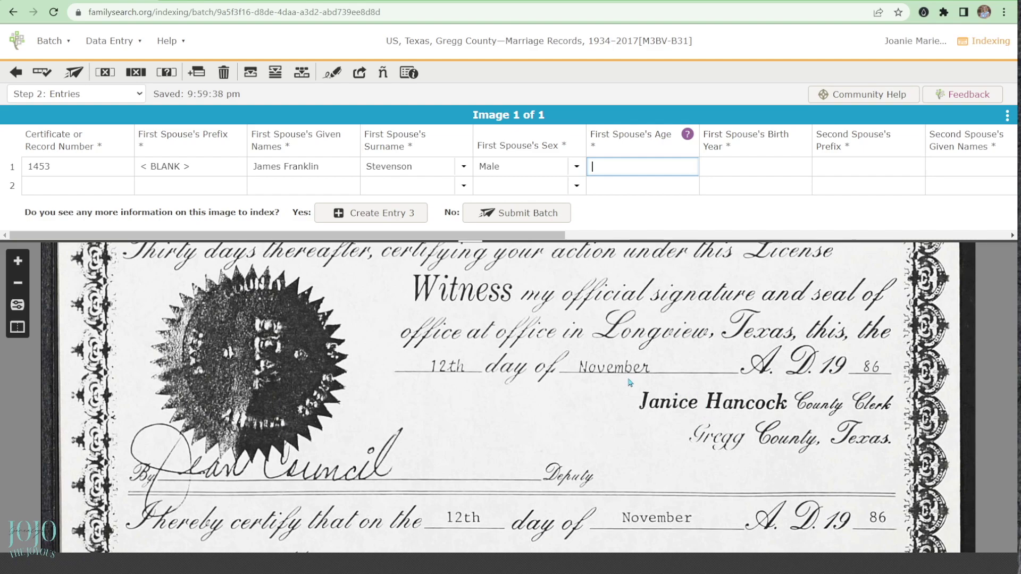
drag(707, 476, 719, 308)
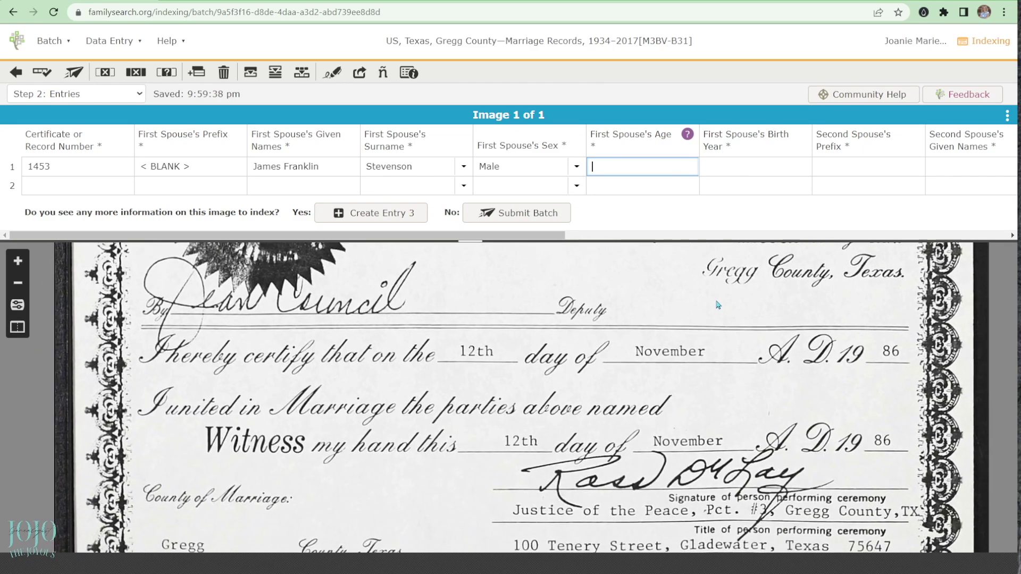
drag(750, 468, 741, 329)
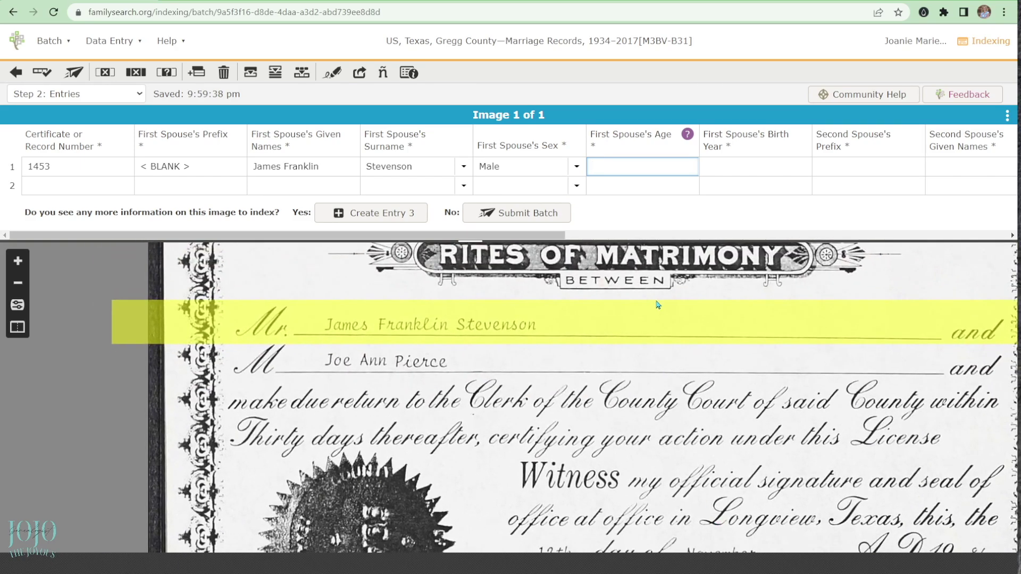
- Use Ctrl+B to blank First Spouse's Age, Birth Year, and Second Spouse's Prefix
key(ctrl+b)
key(Tab)
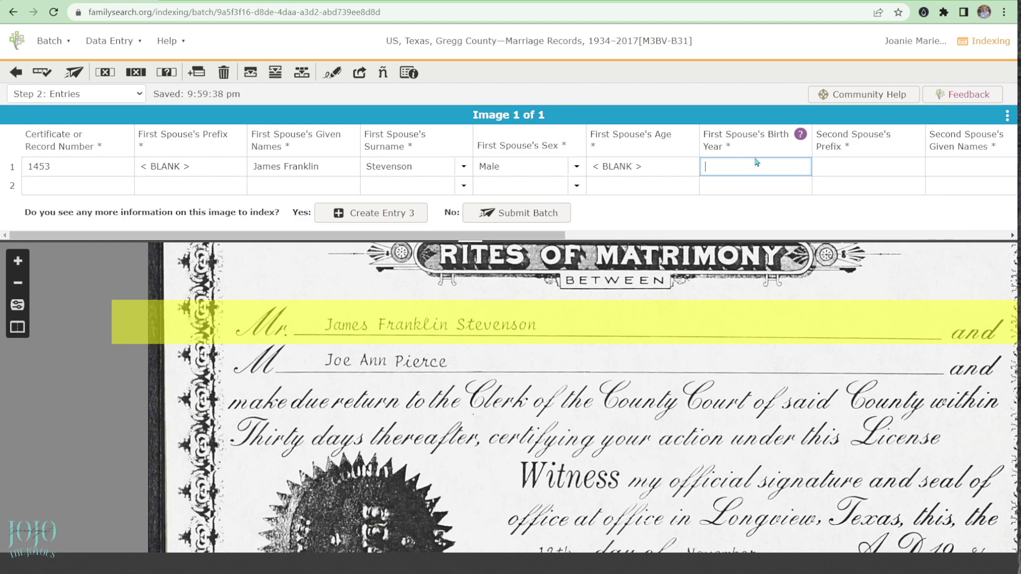
key(ctrl+b)
key(Tab)
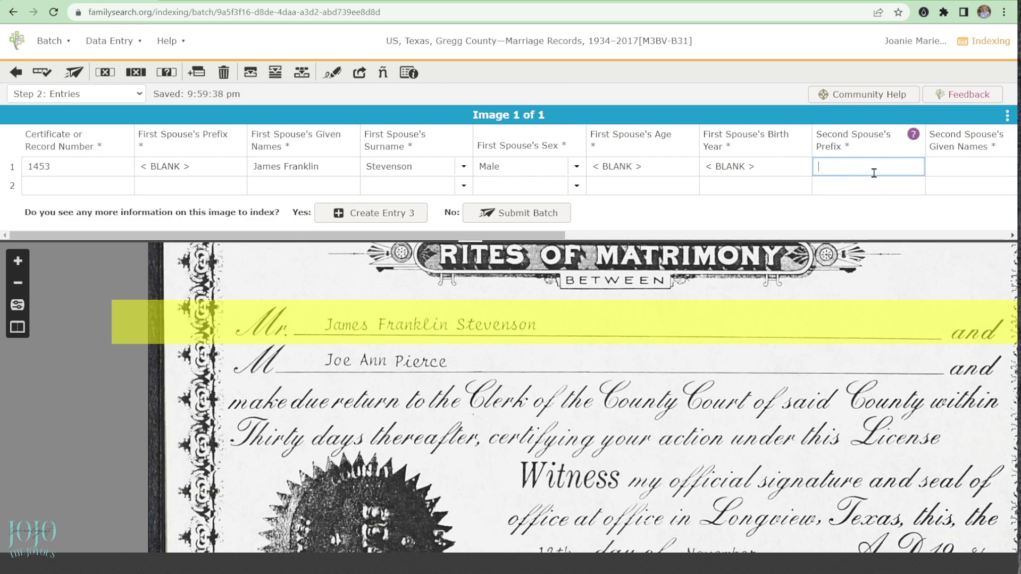
key(ctrl+b)
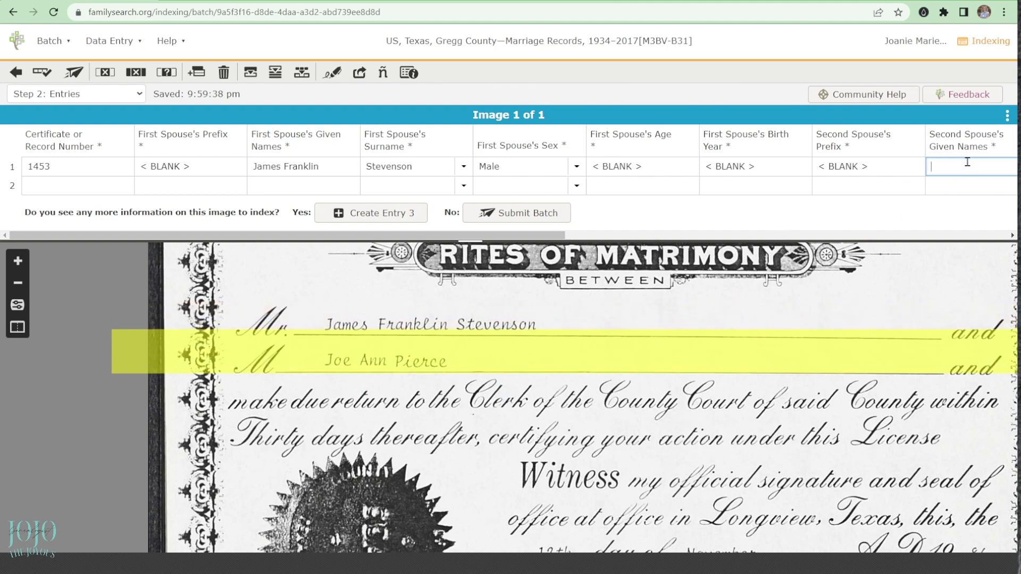
text(JOe Ann)
key(Tab)
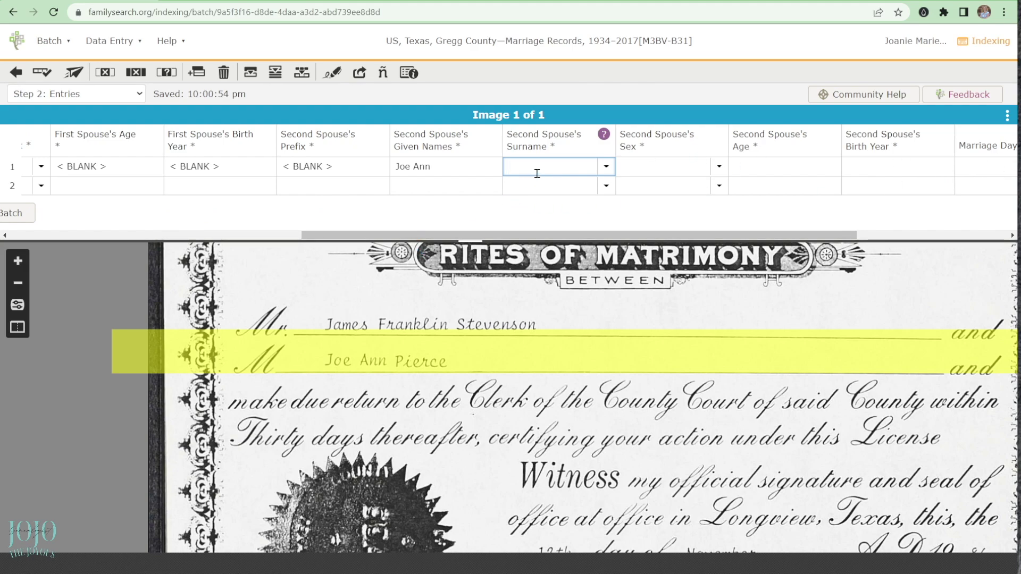
text(Pierce)
- Set the second spouse's sex to Female and mark her age and birth year blank
click(654, 168)
click(719, 167)
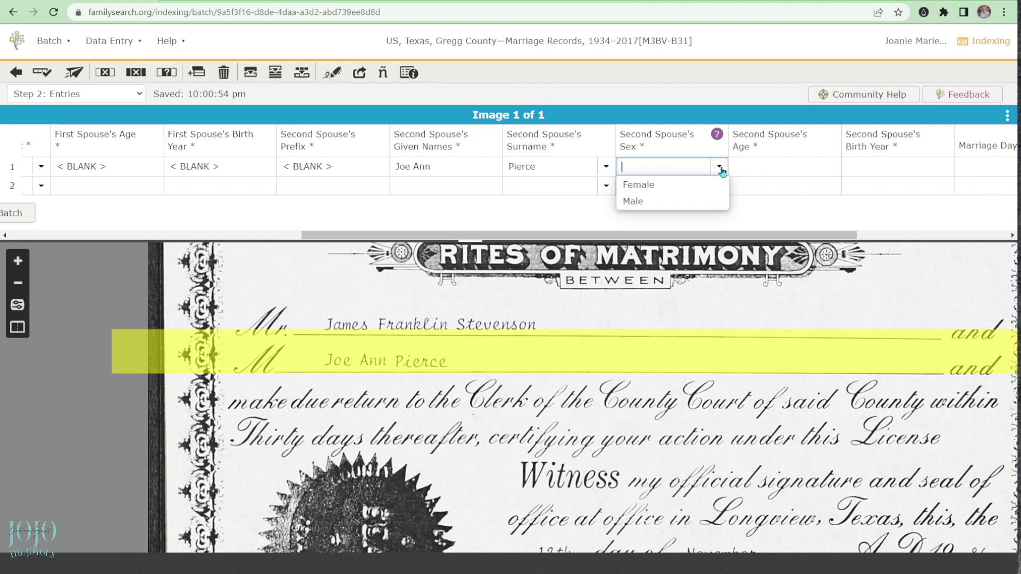
click(689, 186)
click(758, 169)
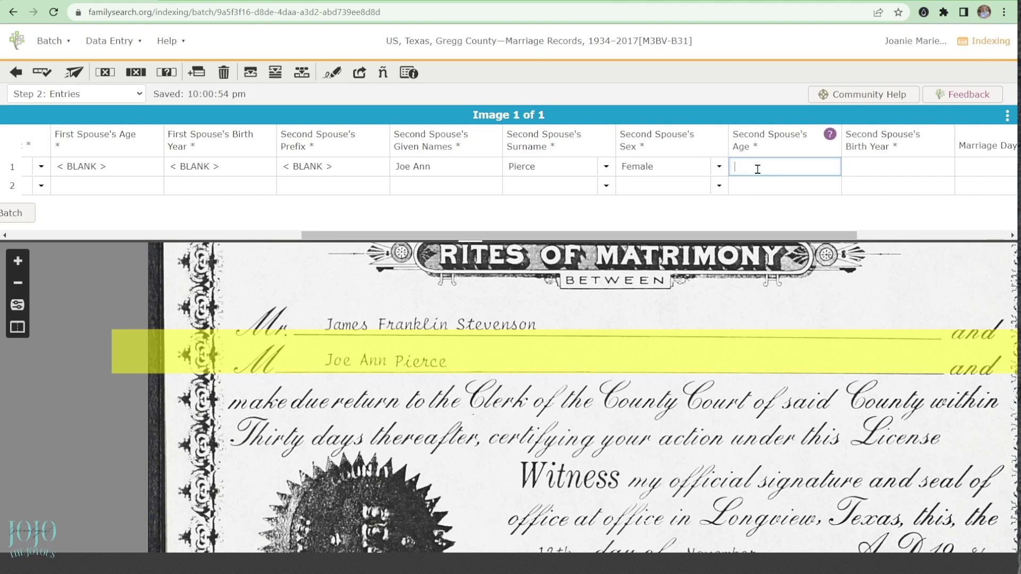
key(ctrl+b)
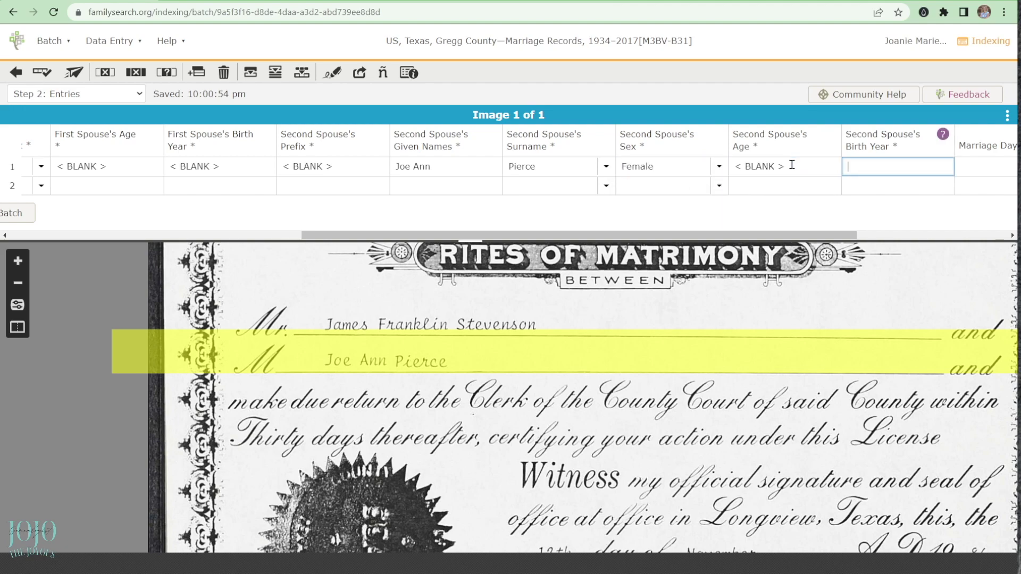
key(ctrl+b)
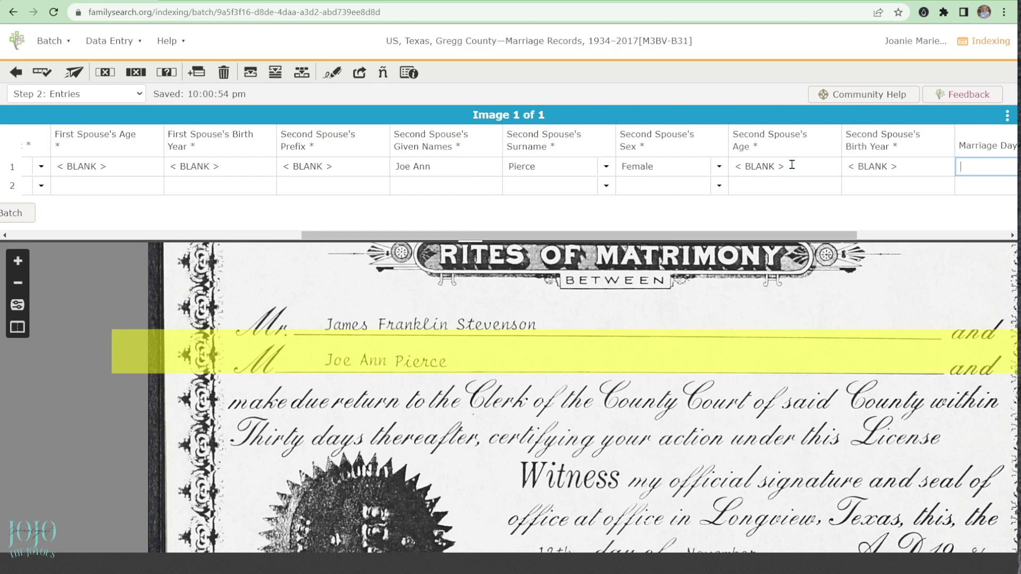
- Enter day 12, month Nov, year 1986 as entry 1's marriage date, then scroll the grid back left
scroll(671, 347, down, 2)
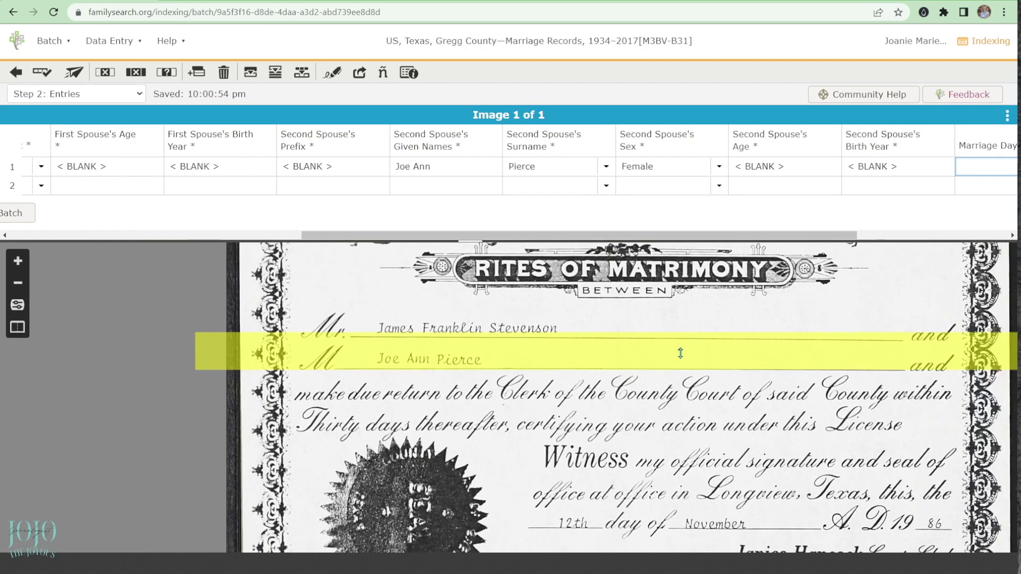
scroll(685, 468, down, 1)
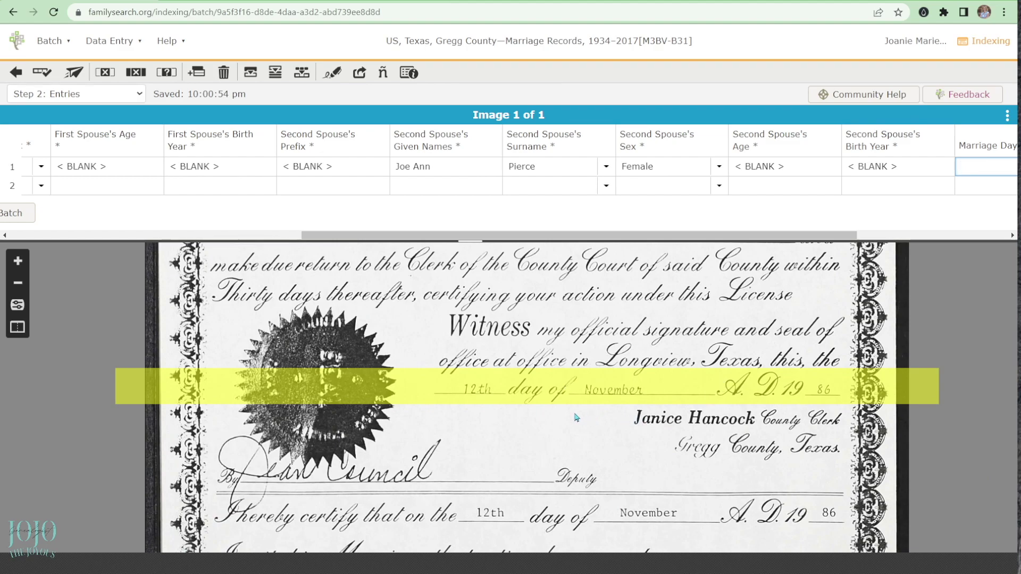
scroll(678, 479, down, 1)
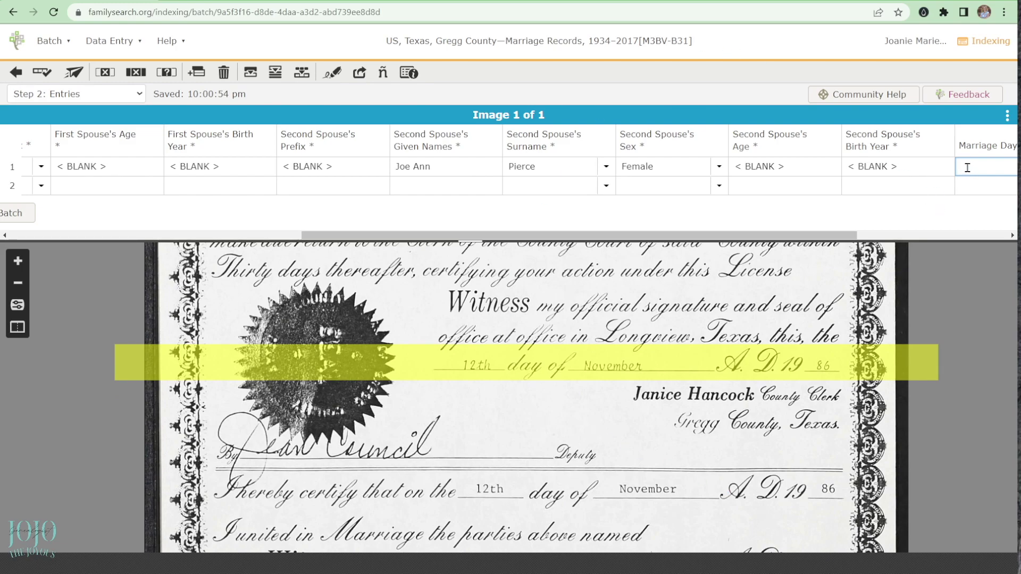
text(2)
drag(845, 240, 994, 241)
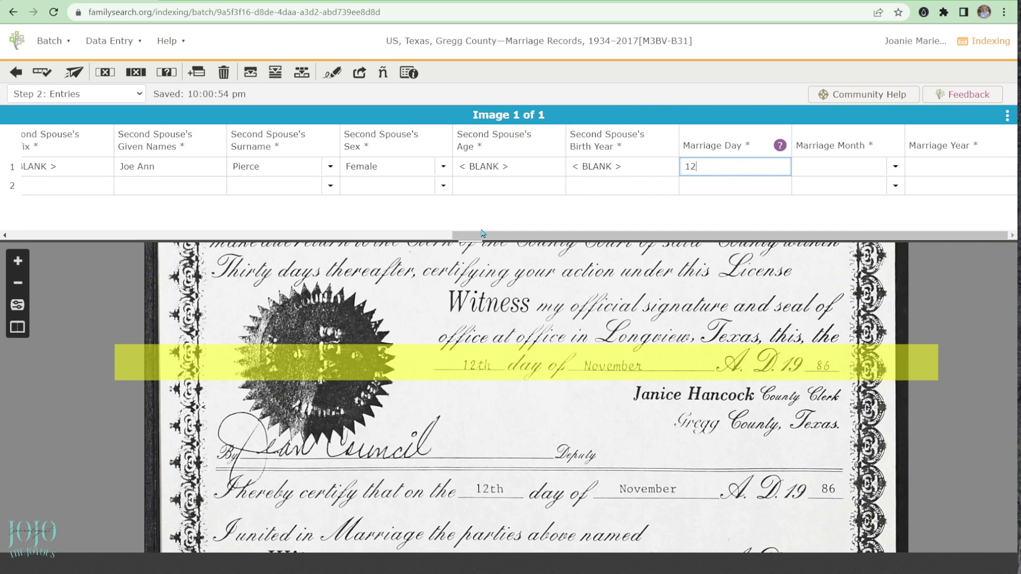
click(832, 169)
text(Nov)
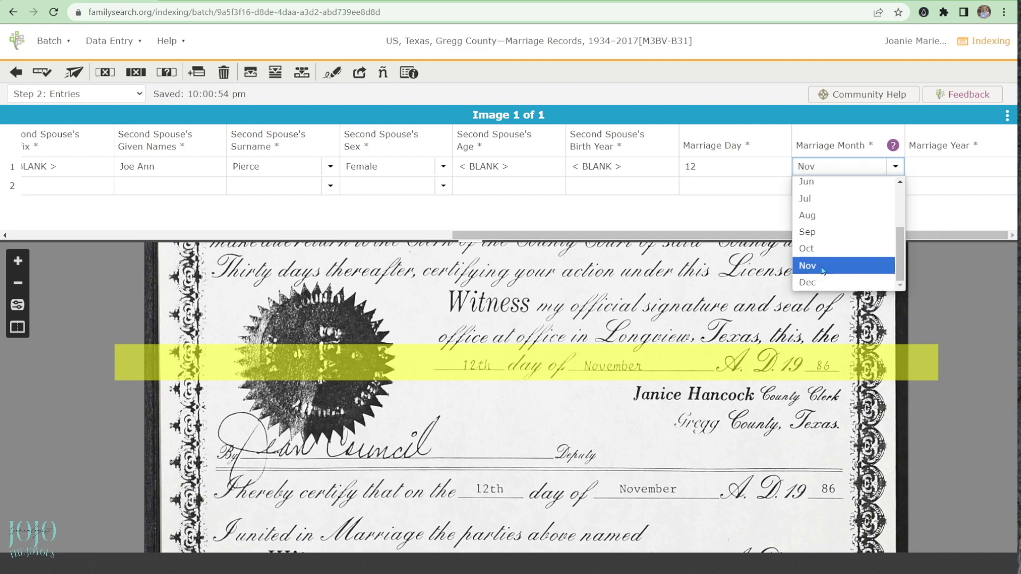
key(Return)
click(939, 173)
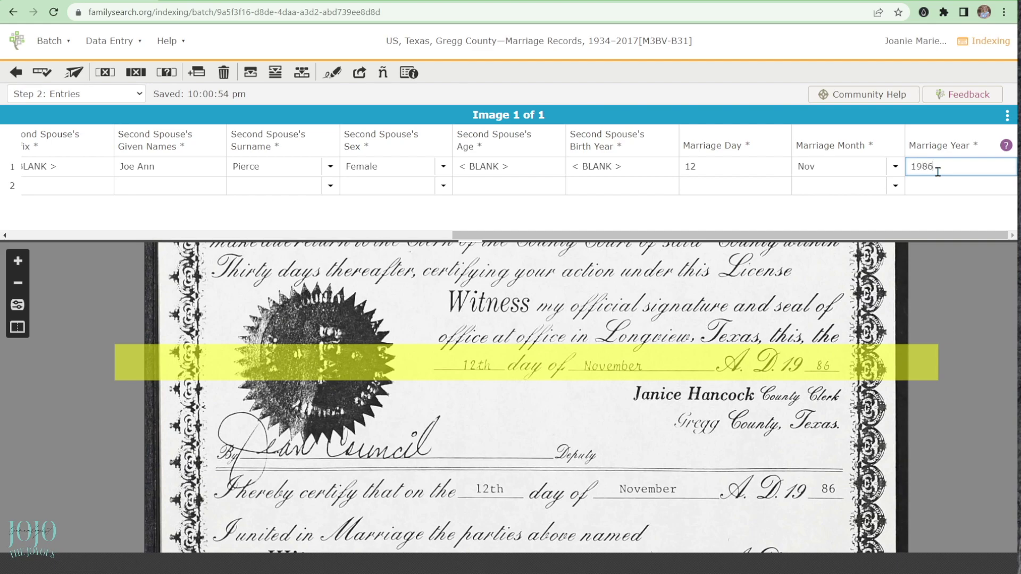
click(766, 214)
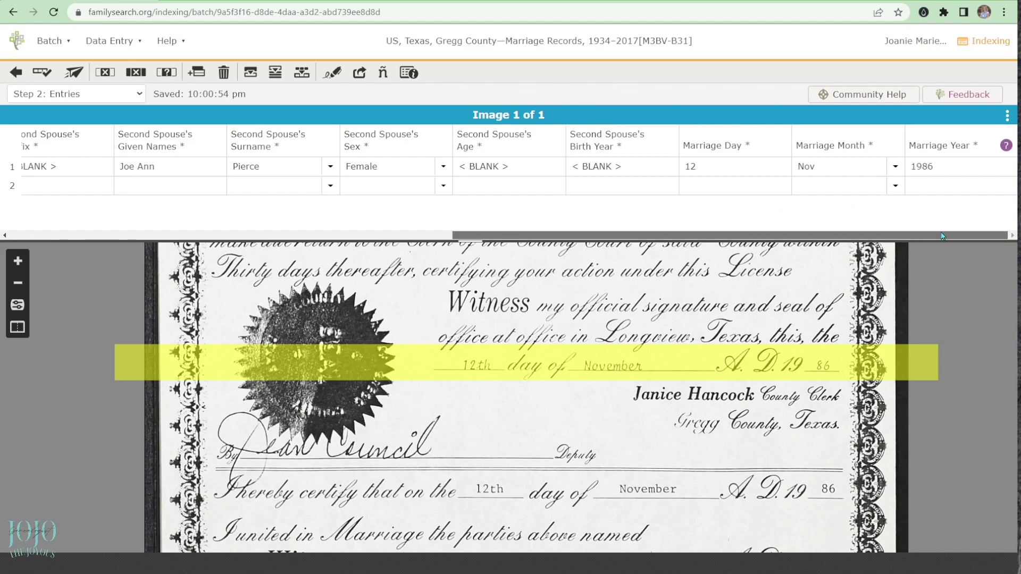
scroll(662, 298, down, 1)
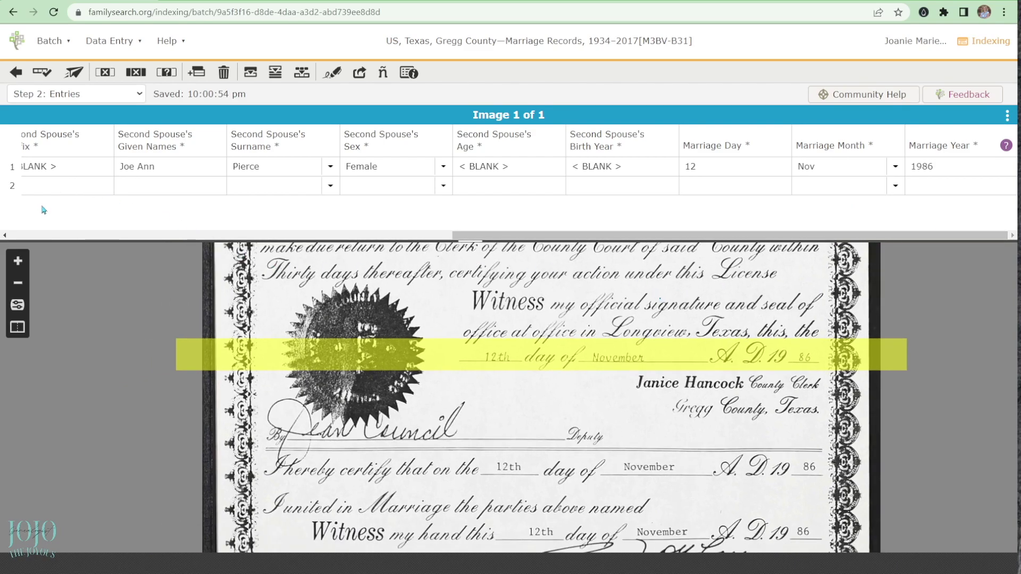
drag(458, 235, 24, 242)
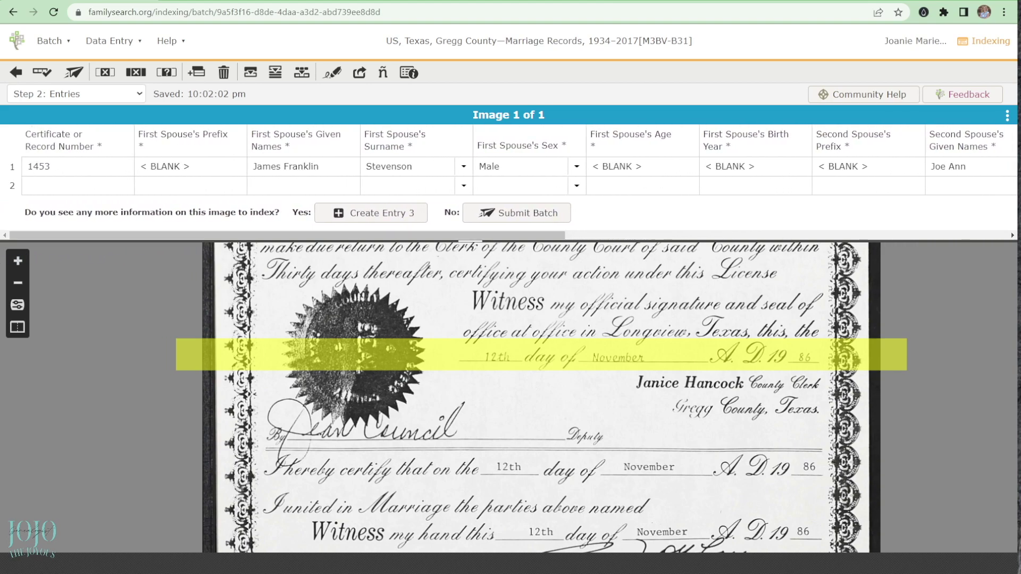
- Delete all blank entries, removing the empty entry 2
click(35, 186)
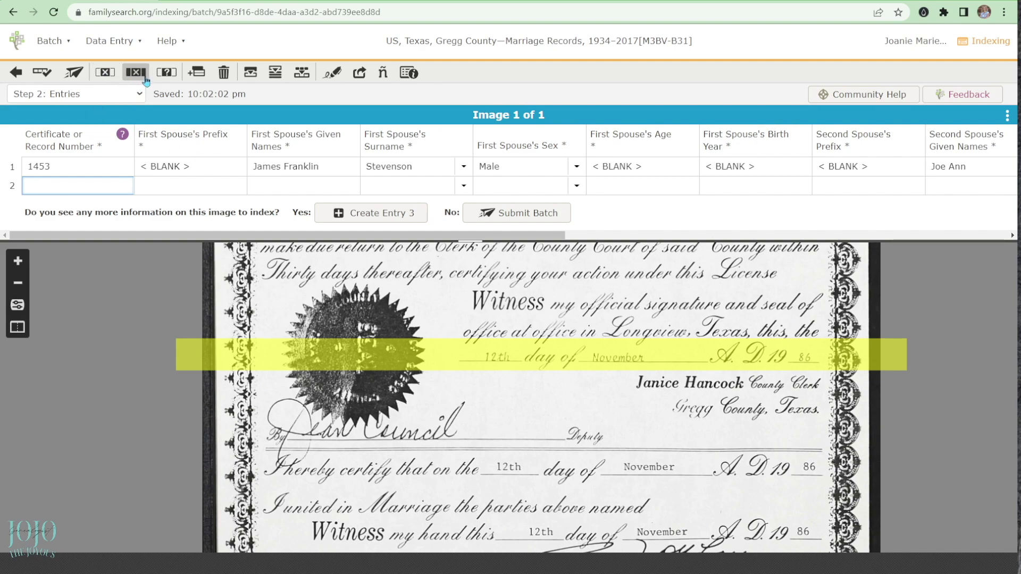
click(221, 77)
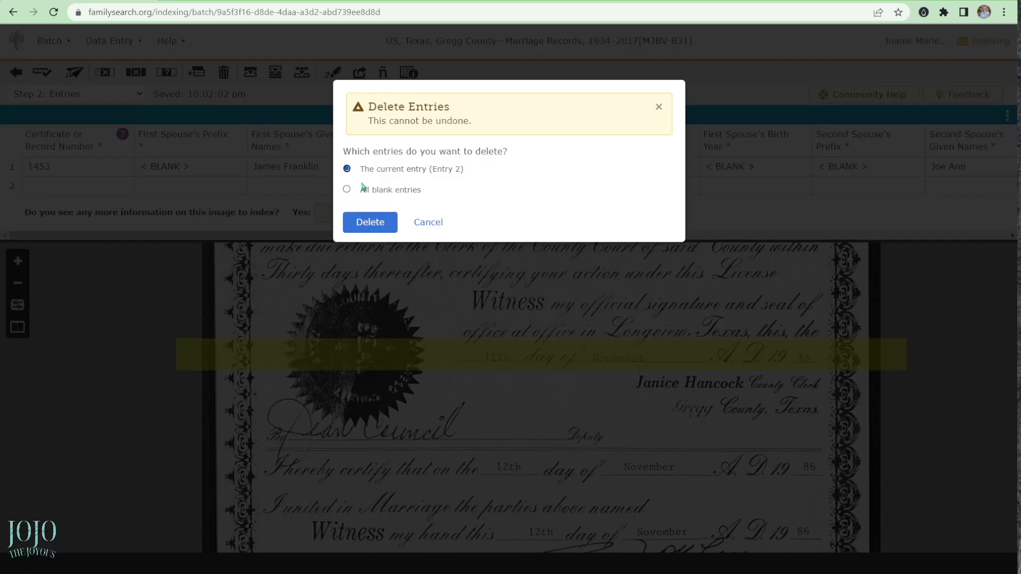
click(346, 189)
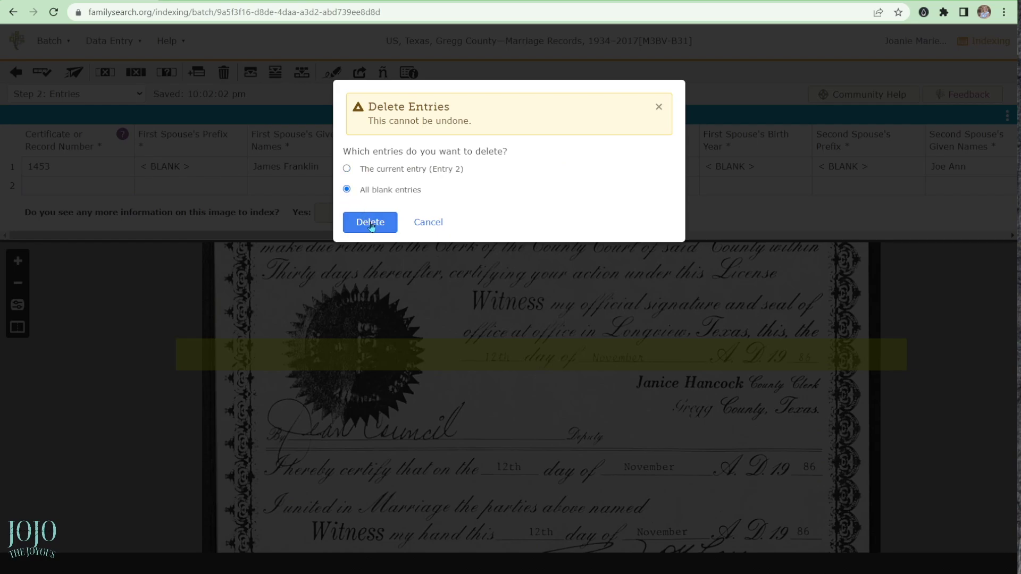
click(369, 222)
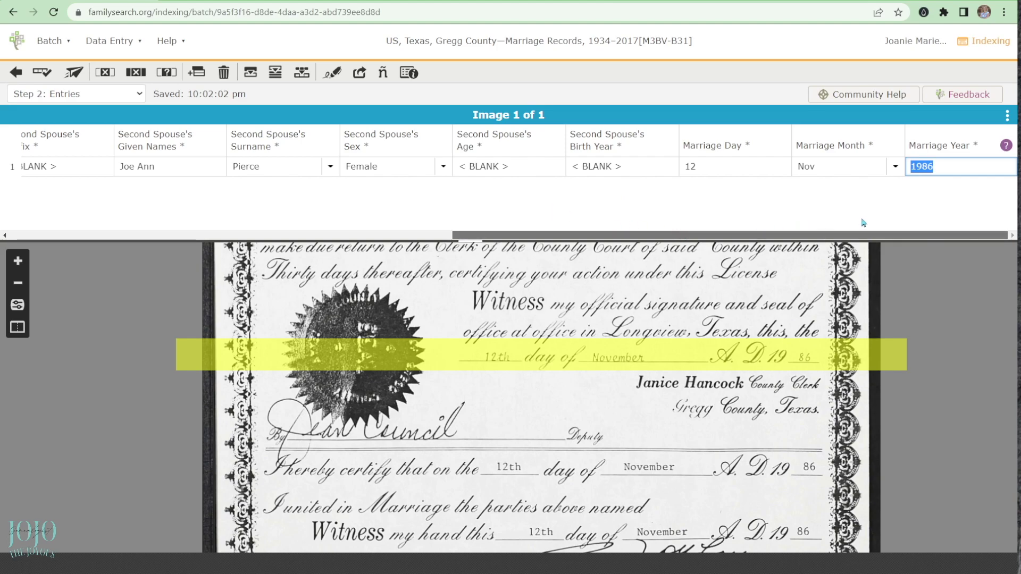
click(582, 201)
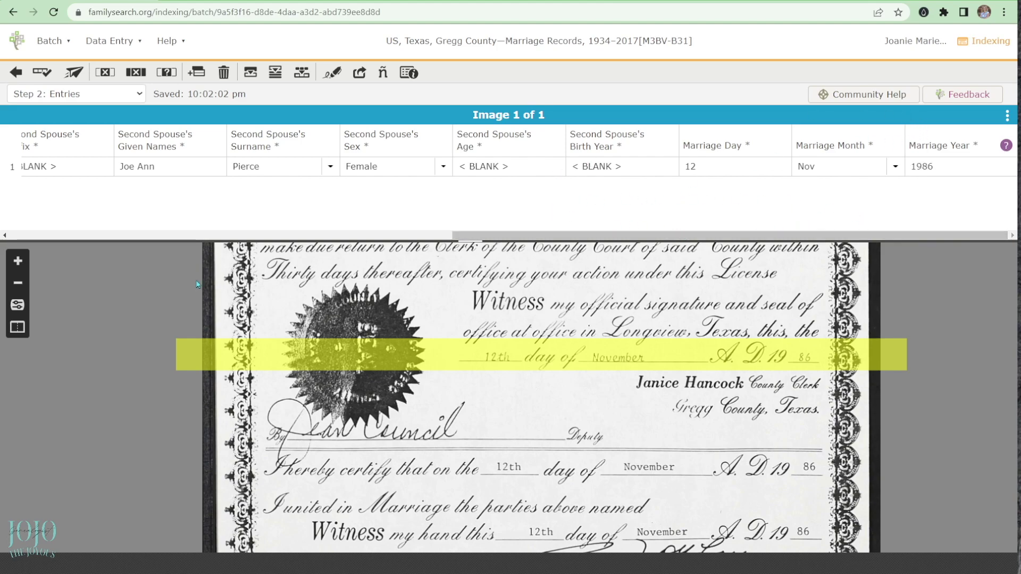
click(372, 235)
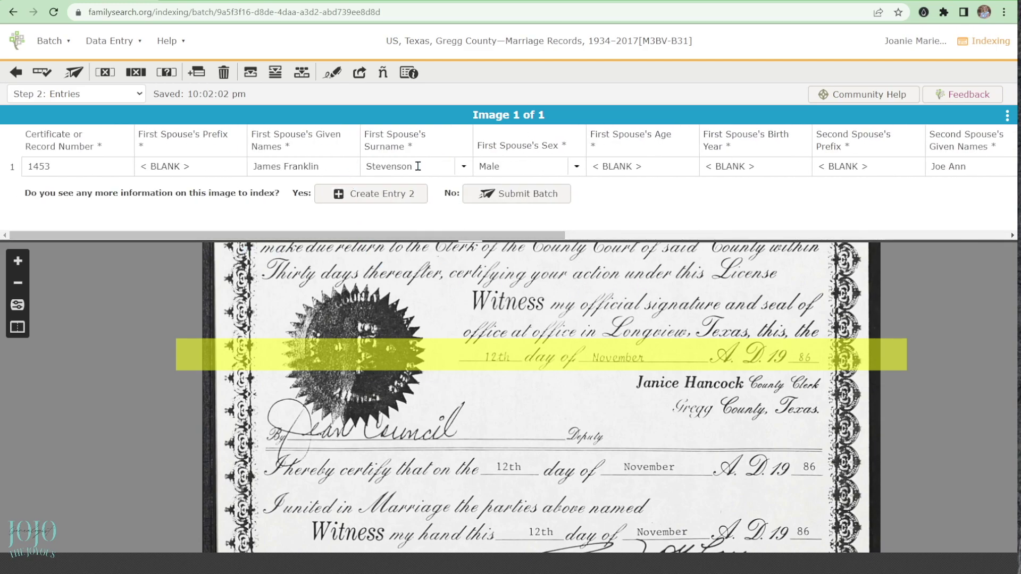
- Run a Quality Check on the batch and submit it from the Quality Check dialog
scroll(754, 347, down, 5)
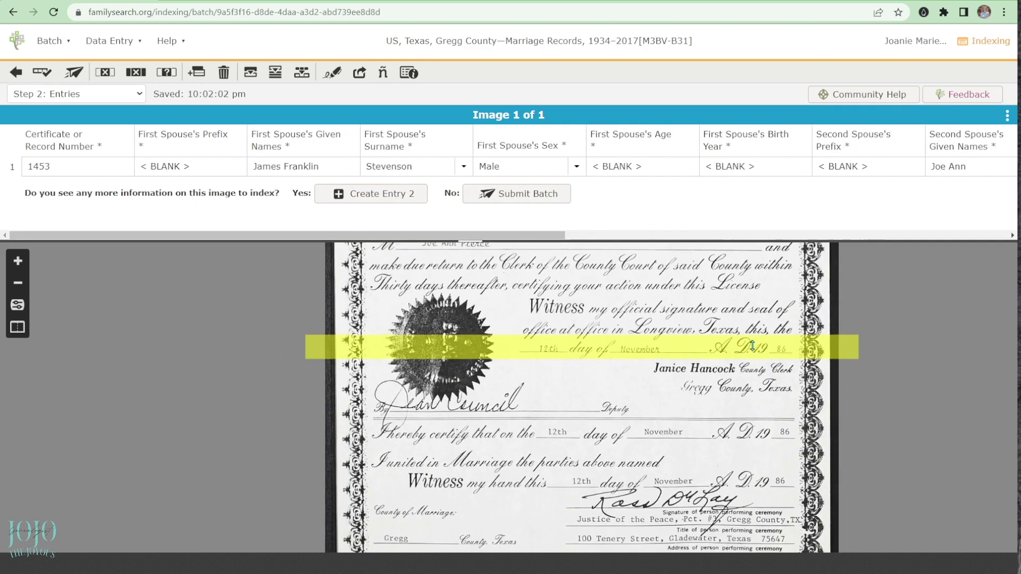
click(511, 197)
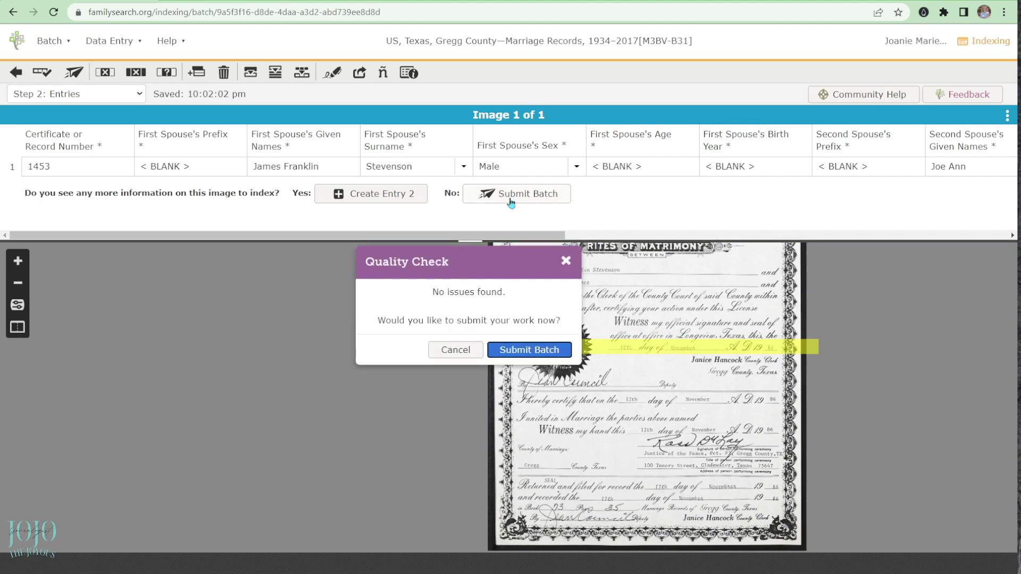
click(453, 351)
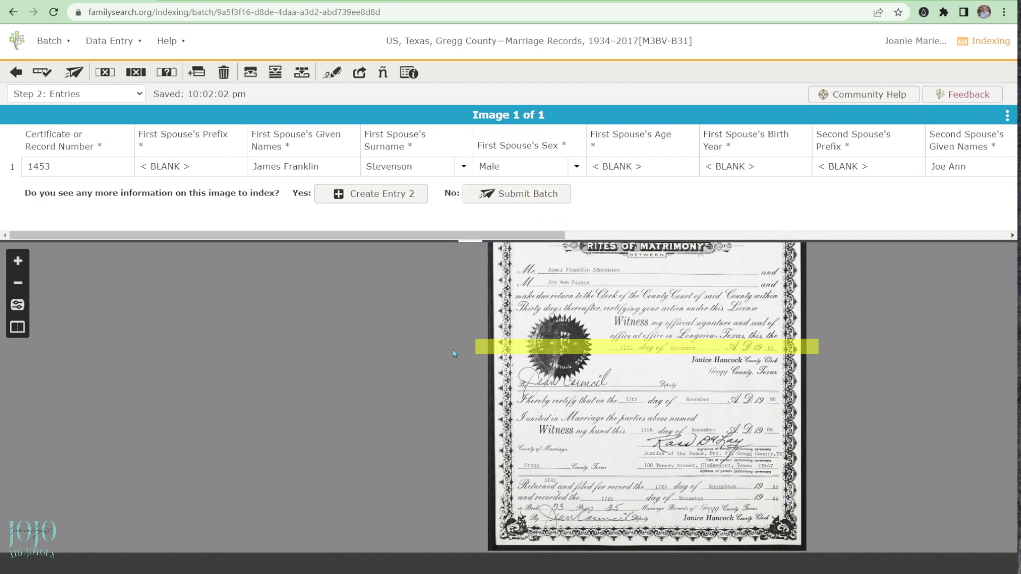
click(38, 76)
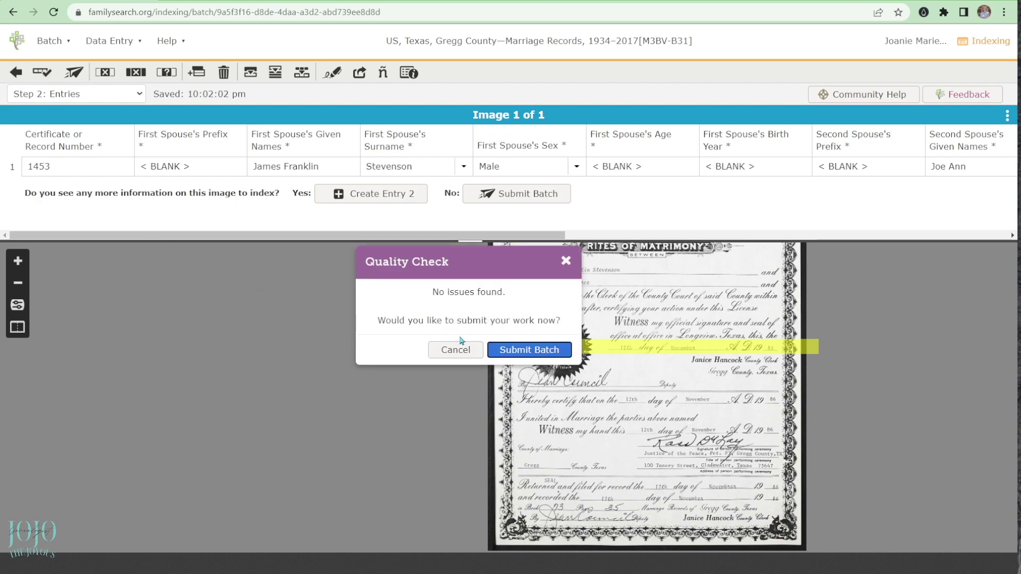
click(525, 360)
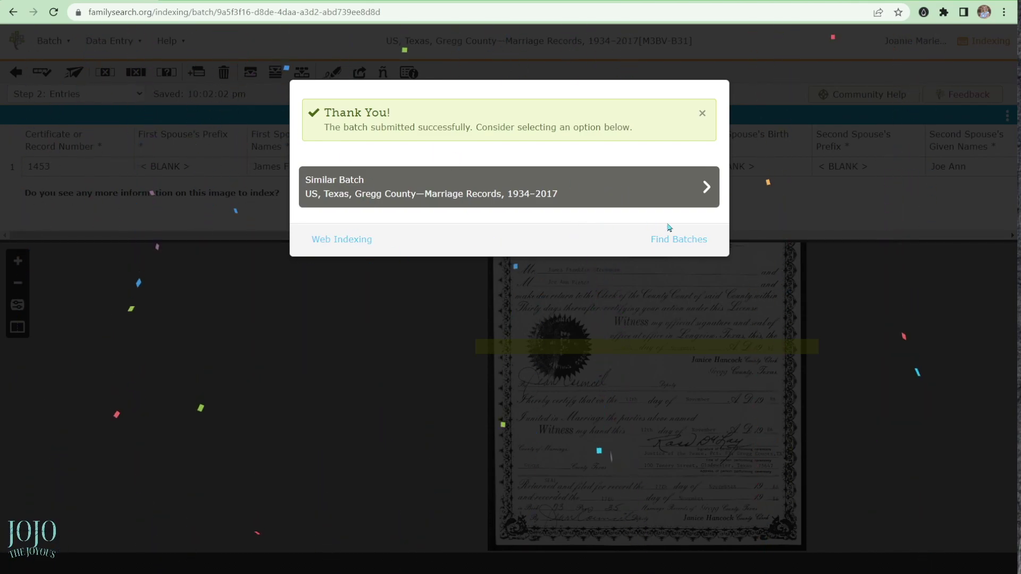
- Dismiss the Thank You dialog to return to the My Indexing page
click(705, 115)
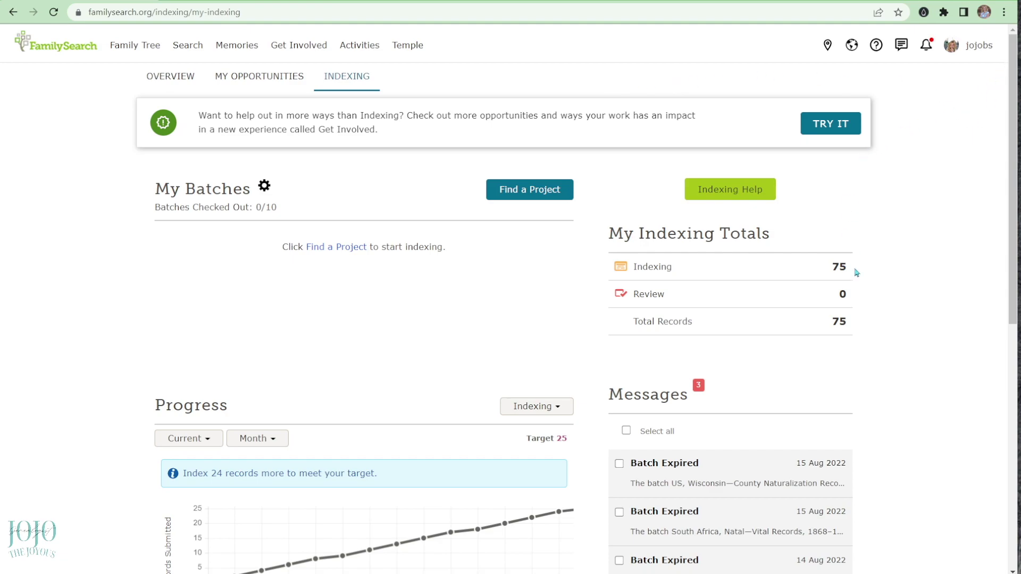
mouse_move(1015, 150)
mouse_down()
mouse_move(1015, 395)
mouse_move(1013, 153)
mouse_up()
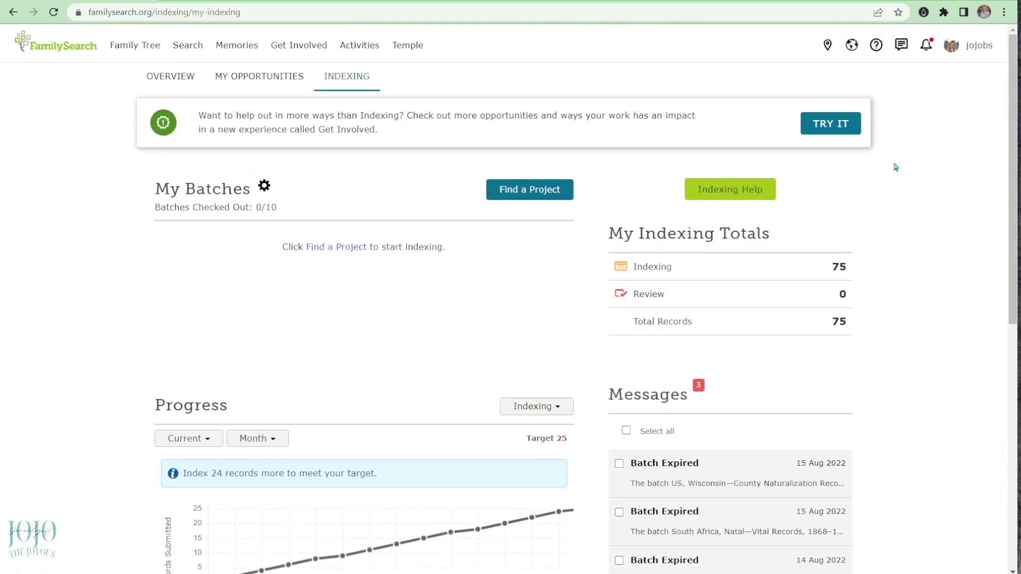